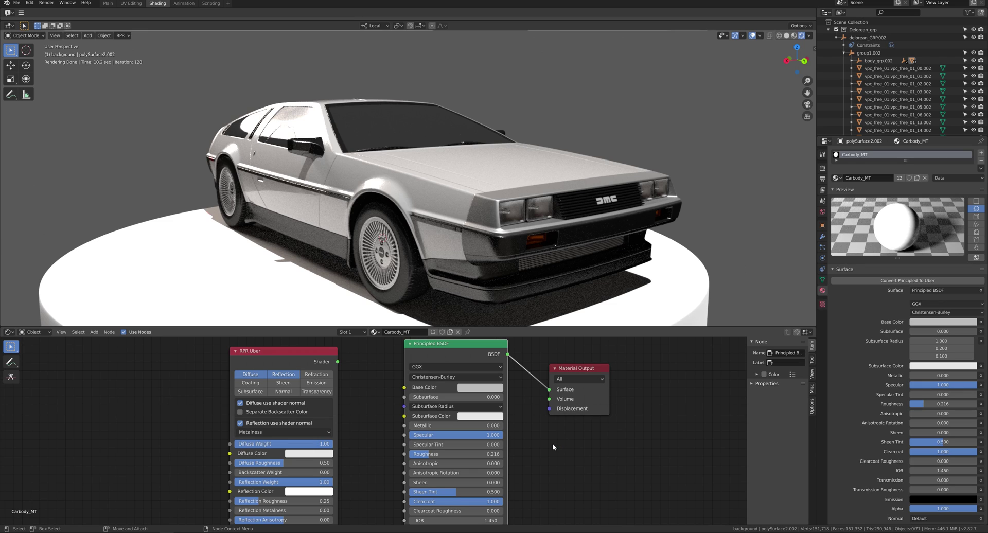
Move the Principled BSDF and RPR Uber nodes apart side by side, then select Principled BSDF
scroll(536, 444, down, 3)
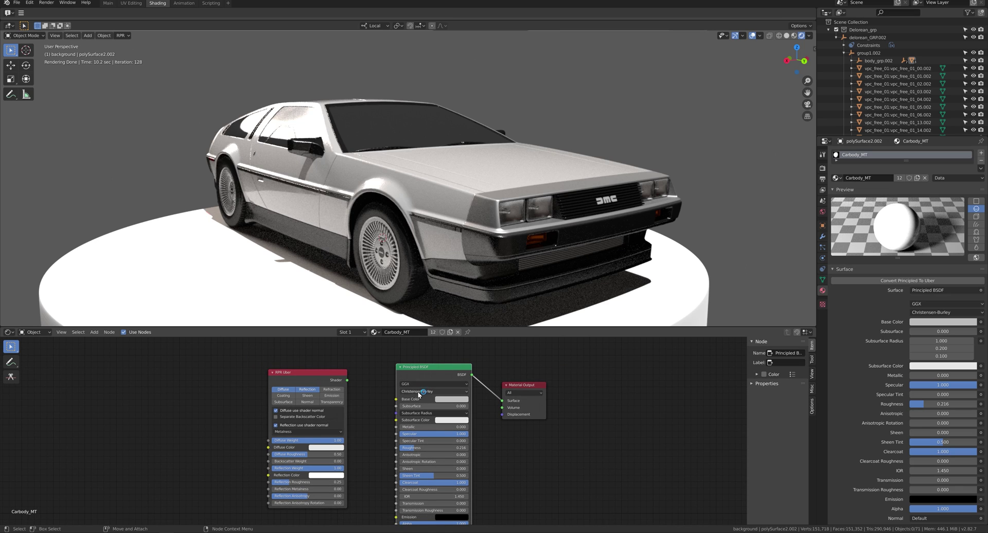
key(g)
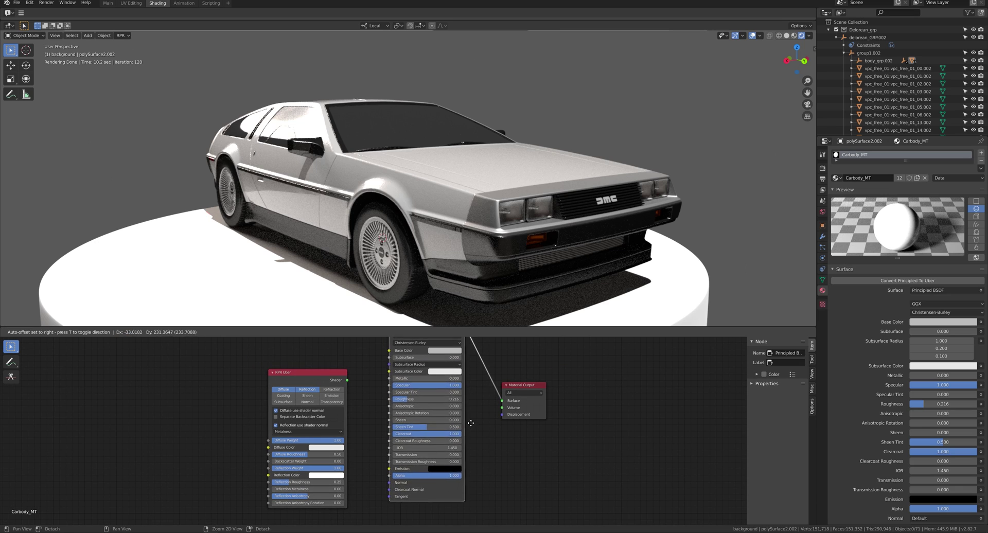
click(451, 437)
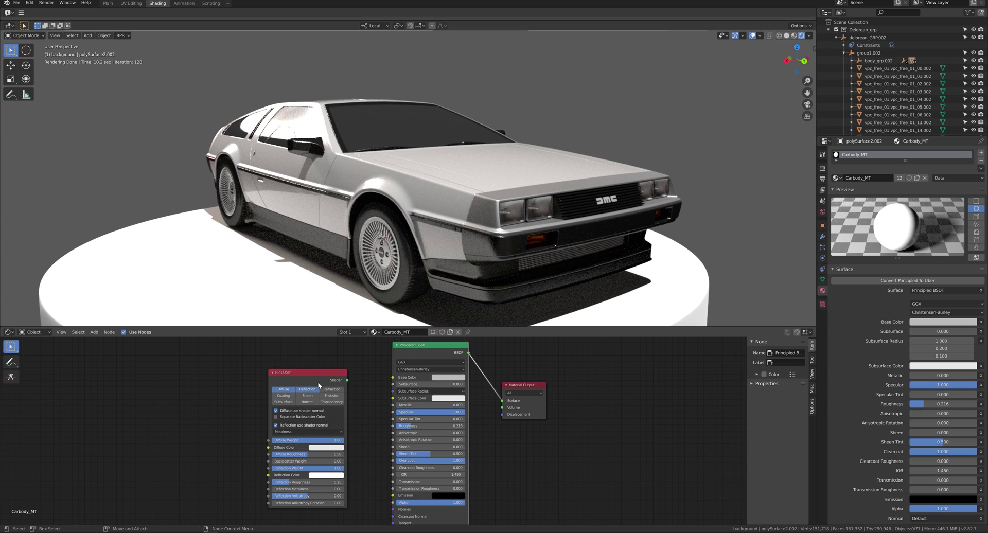
drag(316, 379, 326, 376)
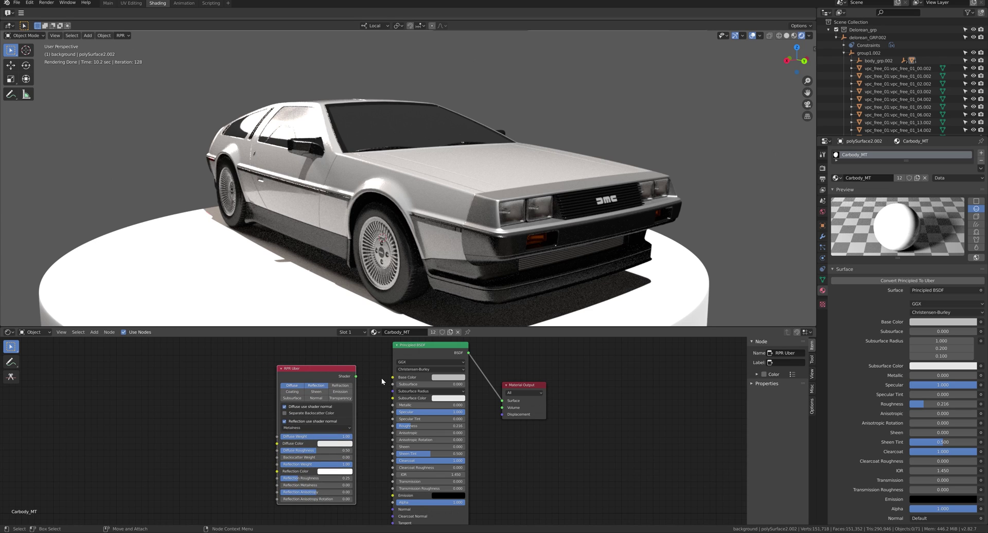
click(419, 353)
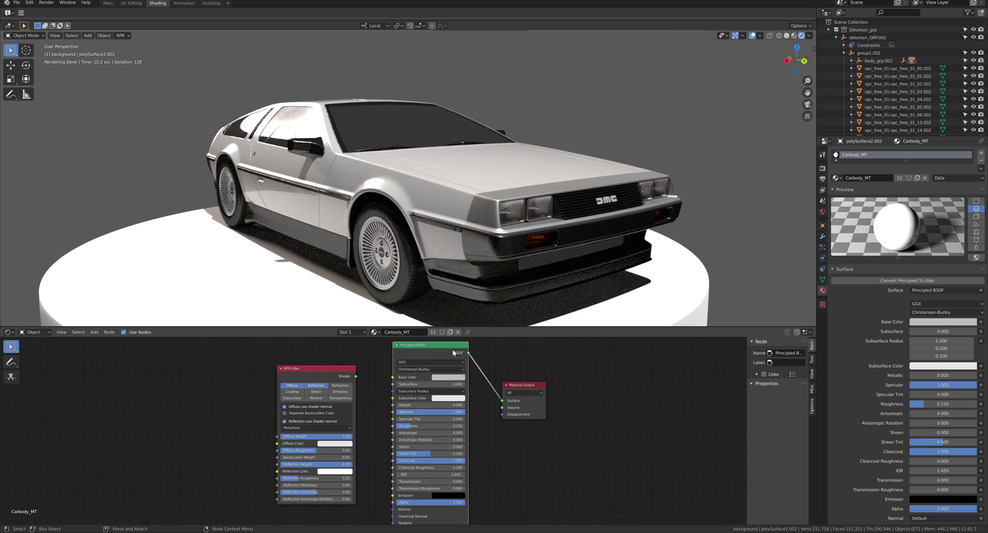
Convert the car body's Principled BSDF into an RPR Uber node and pan to show all nodes
click(945, 281)
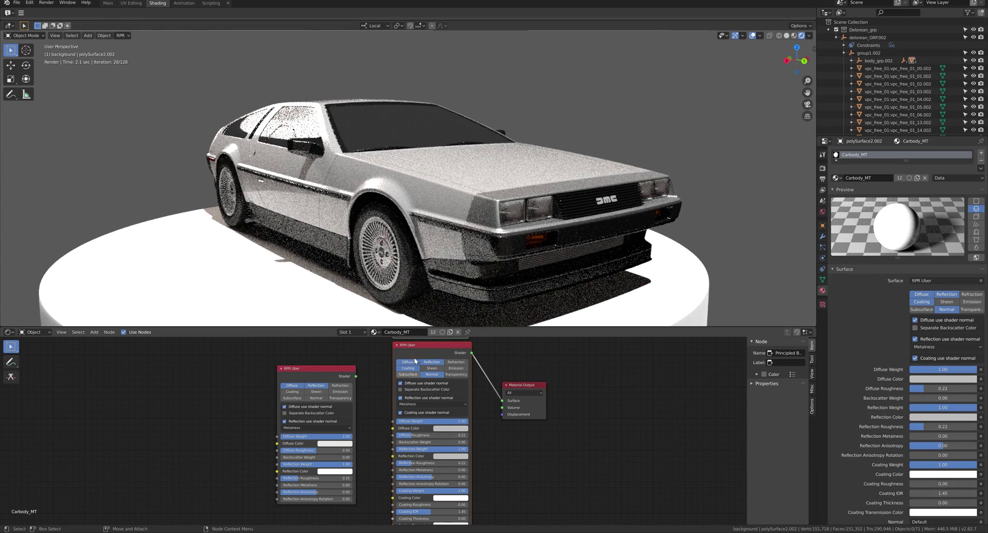
middle_drag(416, 350, 563, 372)
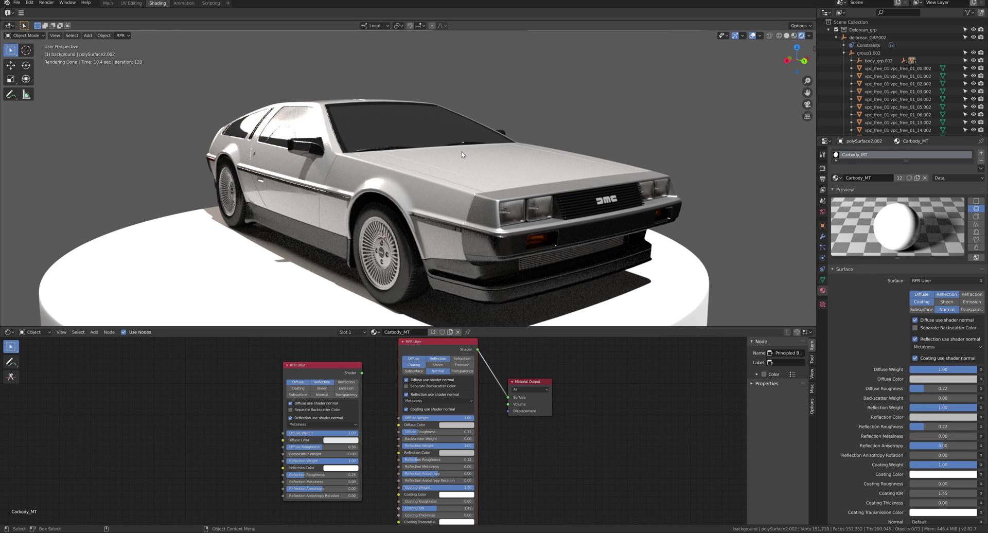
Select the DeLorean's windshield to show RPRUberMaterial4 and zoom in close on it
click(424, 134)
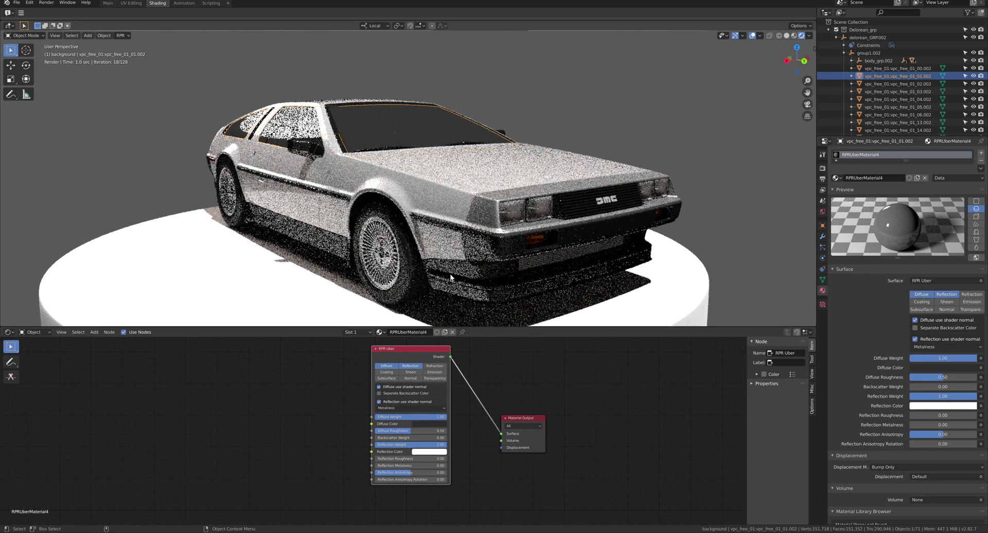
scroll(474, 260, up, 6)
shift+middle_drag(448, 77, 469, 215)
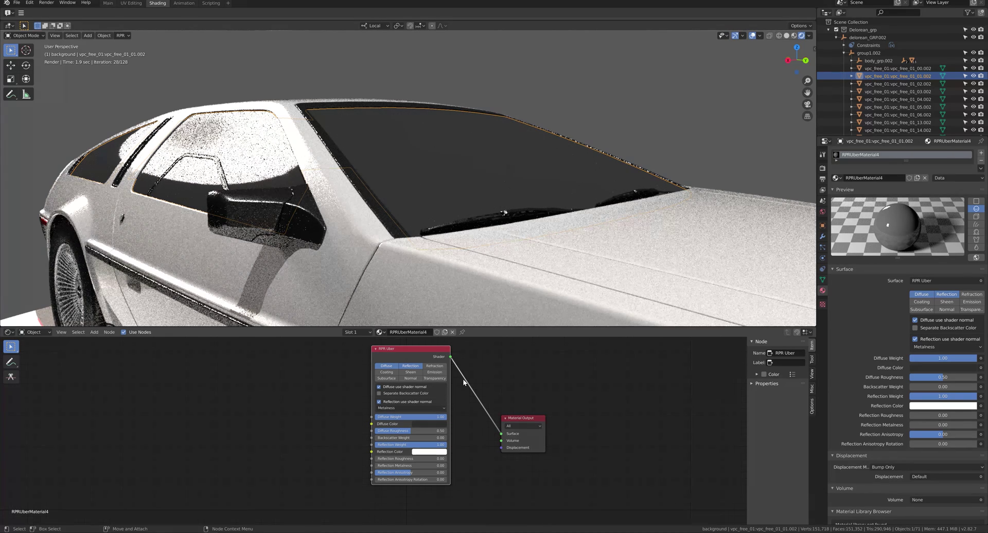
scroll(416, 376, up, 1)
scroll(402, 375, up, 1)
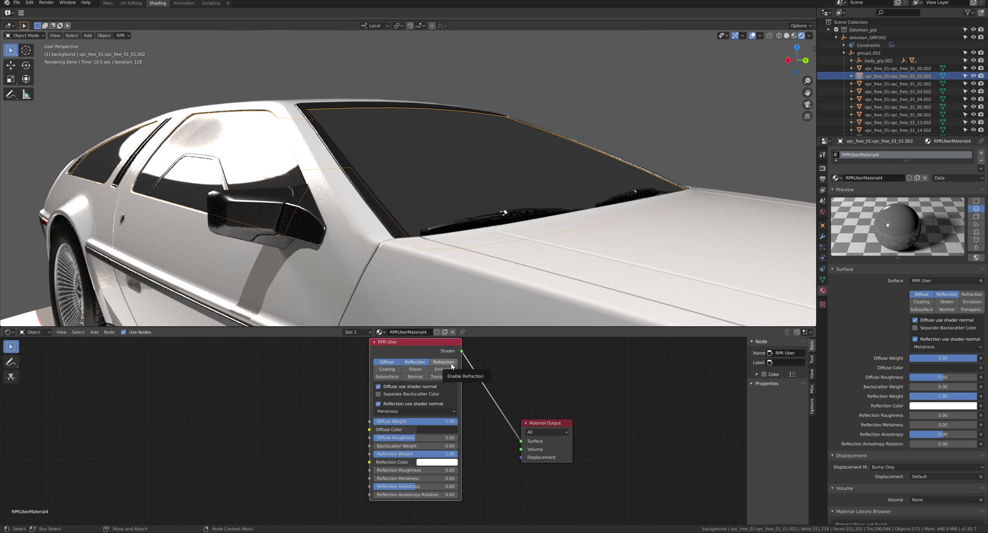
Enable Refraction on the windshield's RPR Uber node and bring its settings into view
click(451, 363)
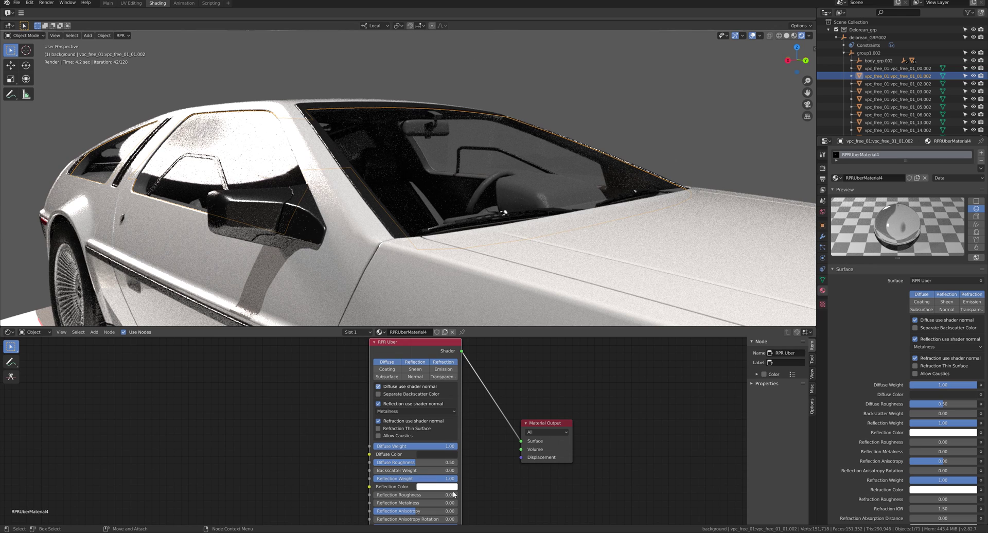
middle_drag(488, 481, 492, 406)
scroll(491, 475, up, 2)
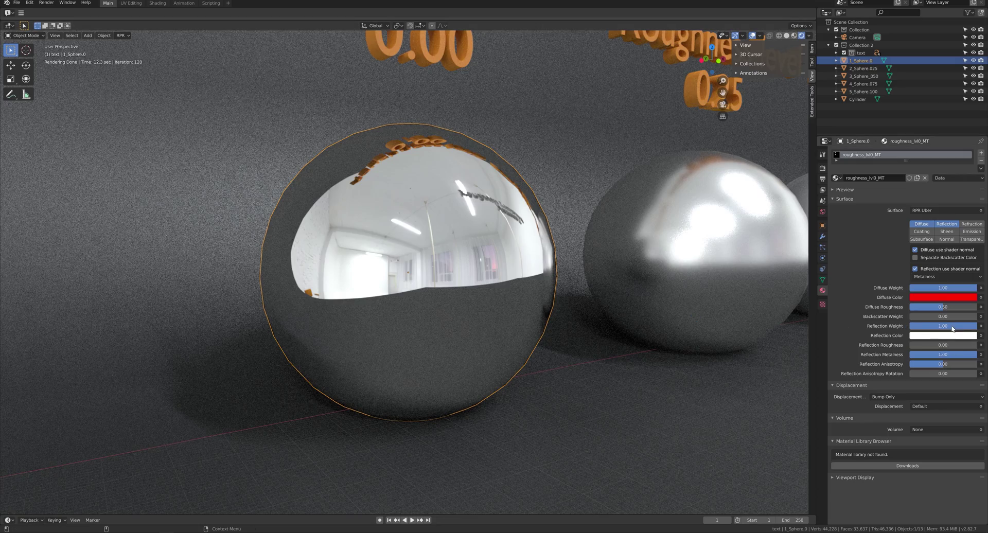
click(954, 329)
key(Return)
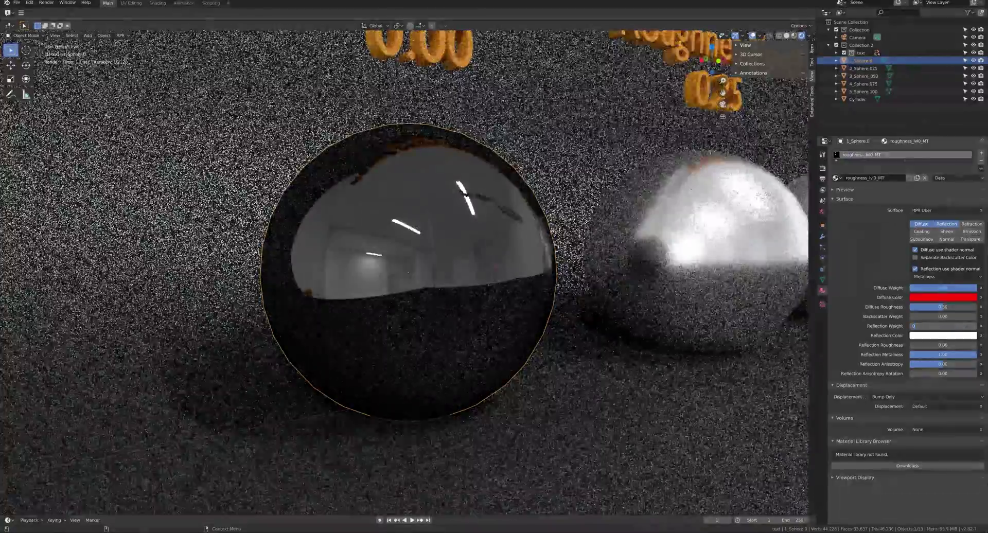
drag(954, 329, 976, 328)
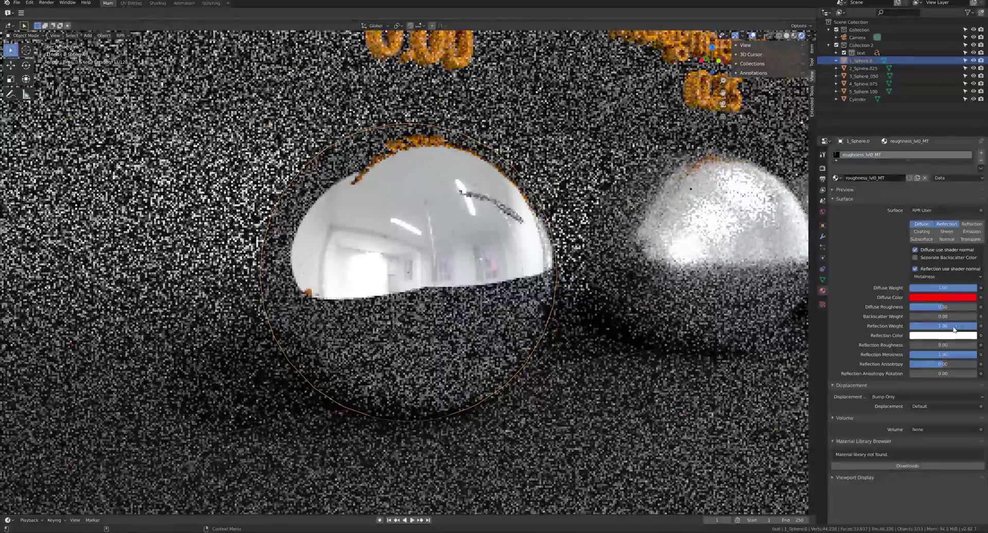
click(943, 325)
text(1)
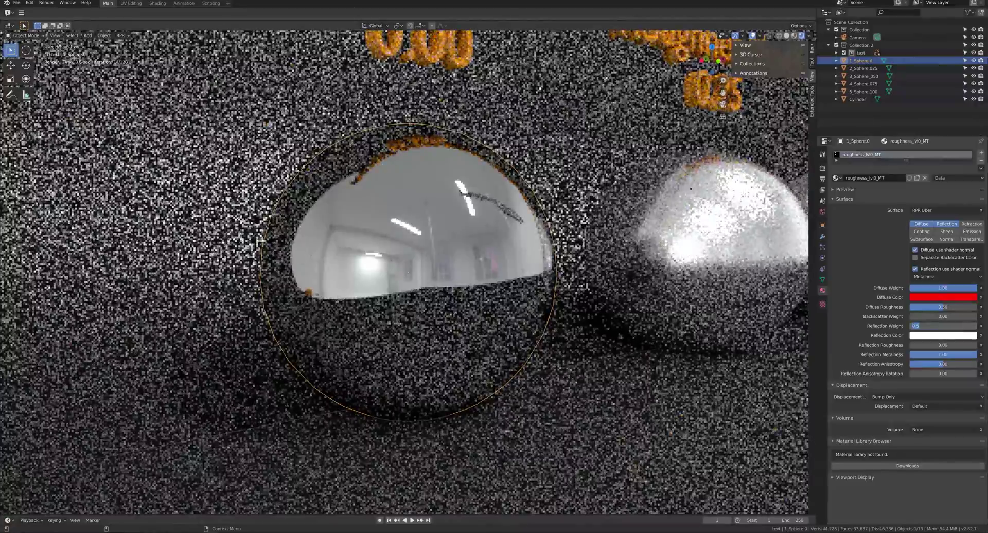
key(Return)
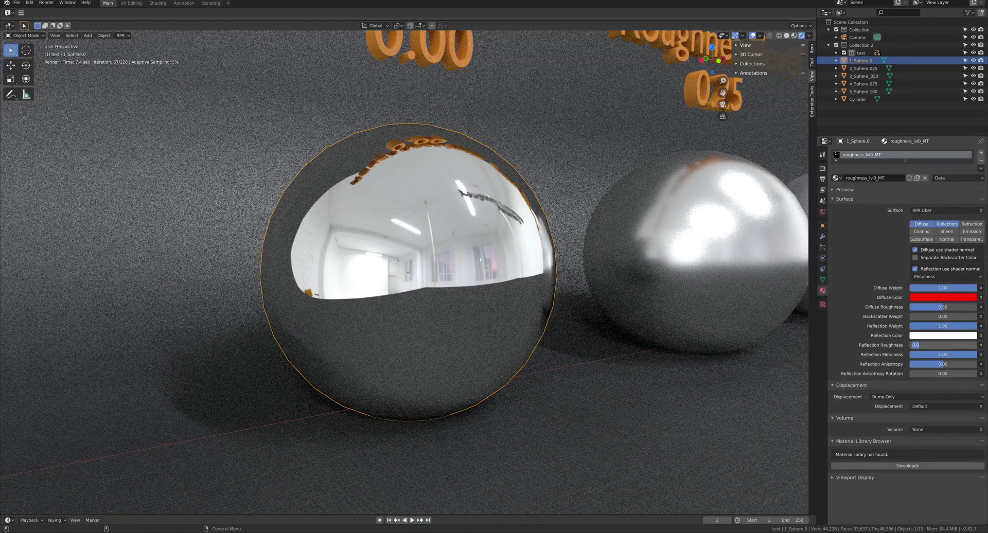
text(0.25)
key(Return)
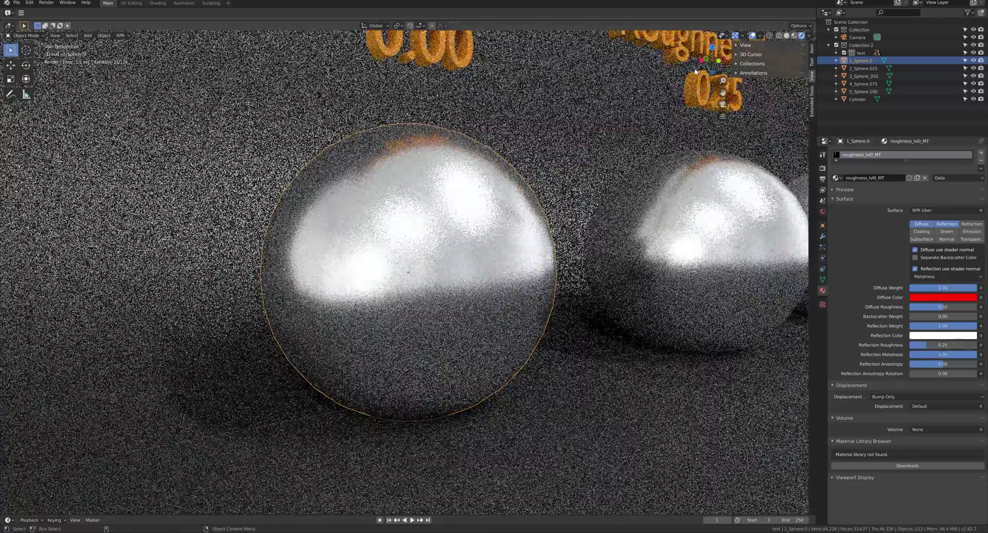
click(723, 104)
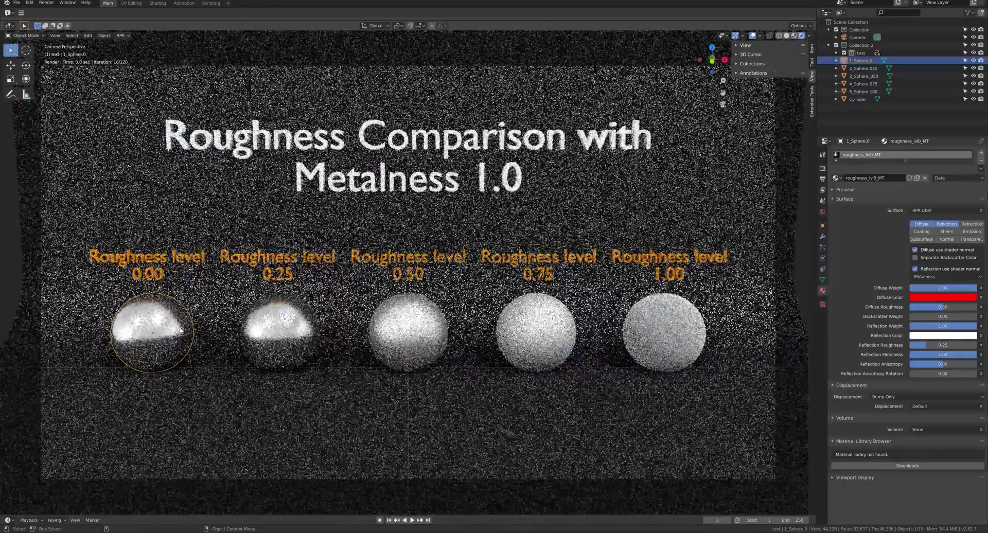
click(937, 345)
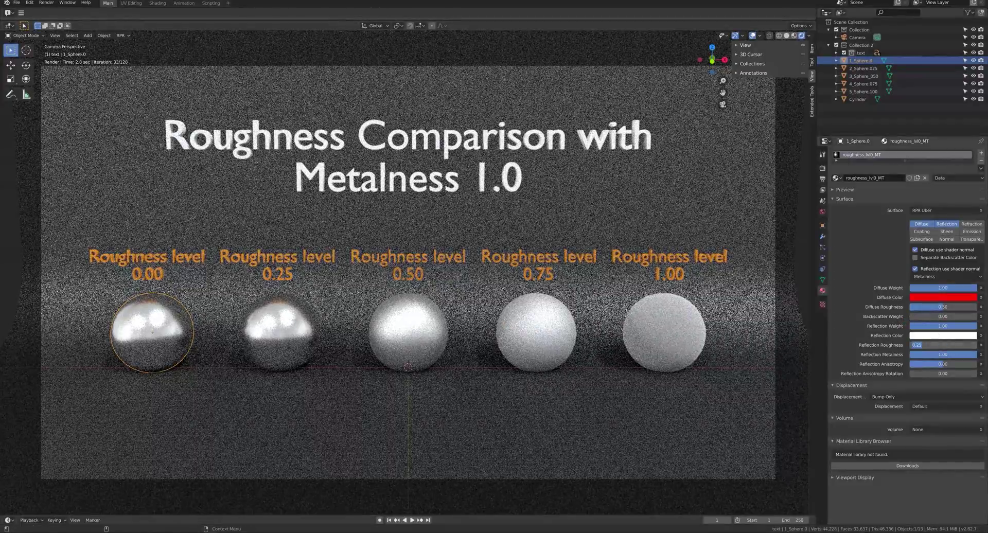
text(0)
key(Return)
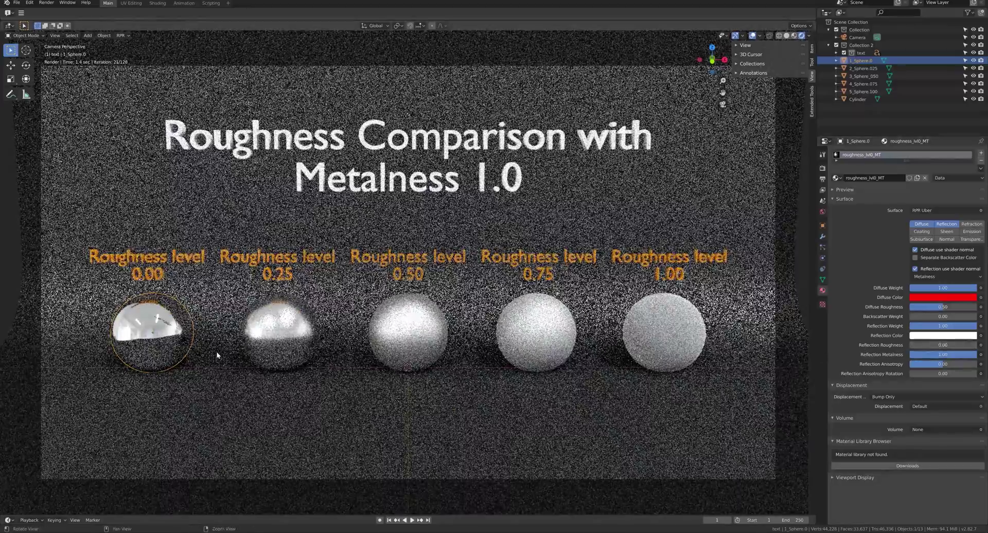
middle_drag(216, 351, 225, 353)
key(KP_Decimal)
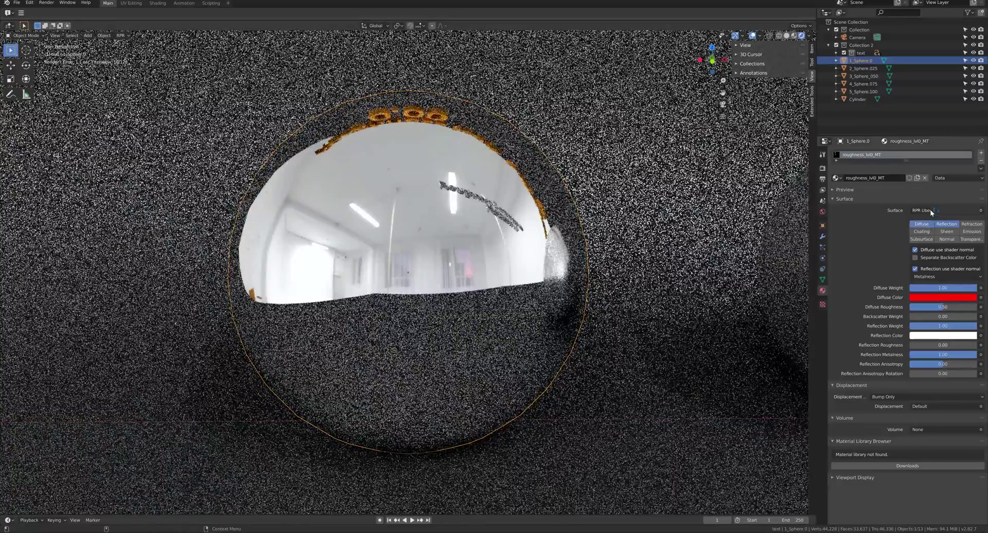
Test the mirror sphere's Reflection Weight at 0, then restore it to 1
click(940, 277)
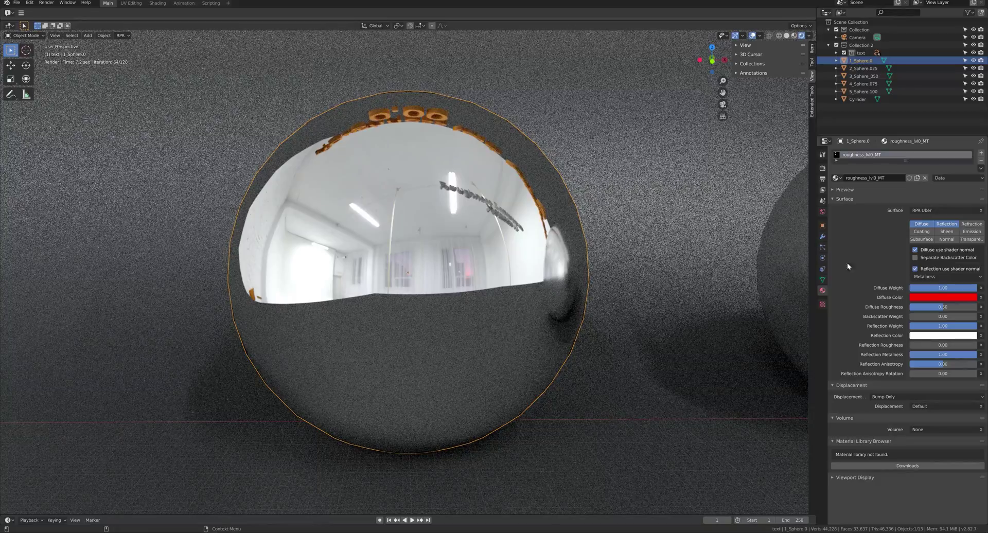
middle_drag(392, 291, 417, 295)
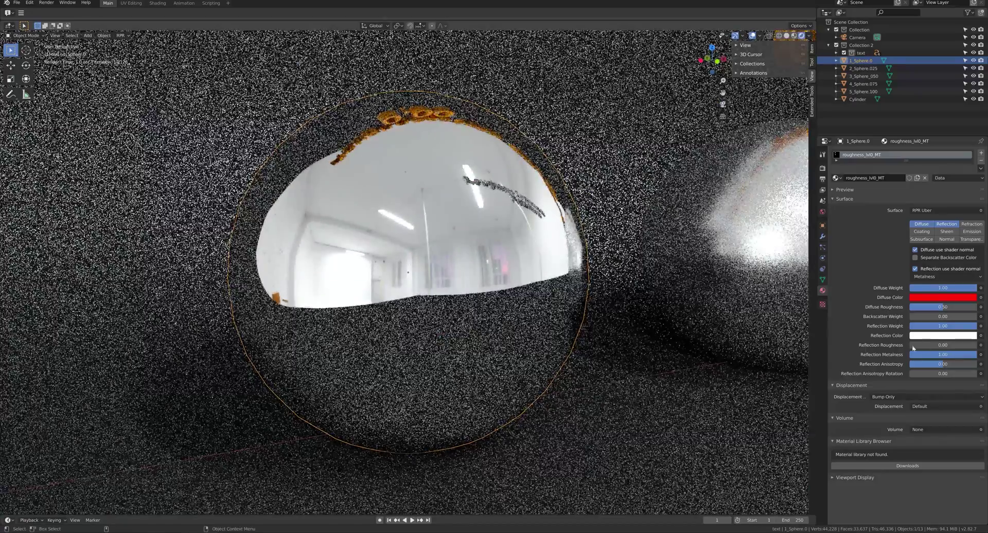
click(943, 325)
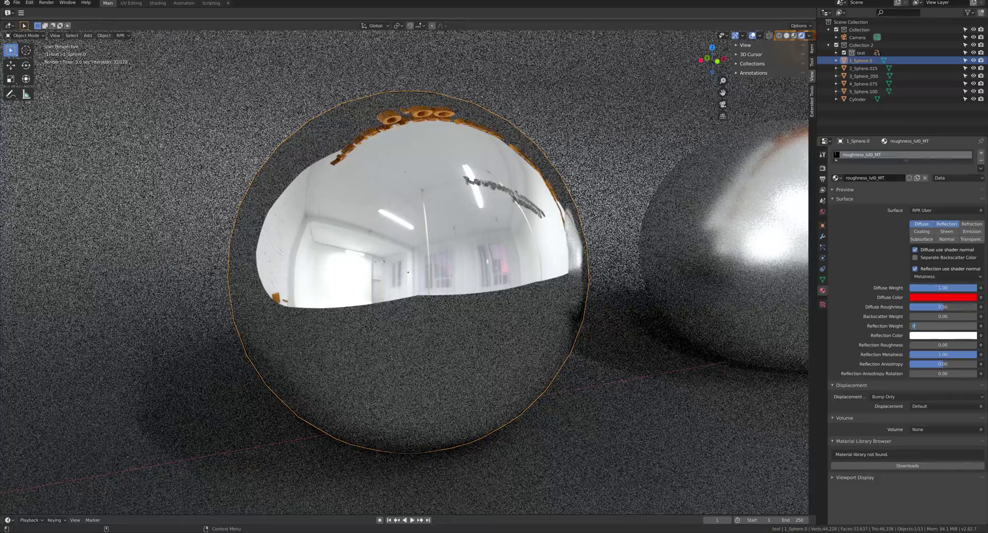
text(0)
key(Return)
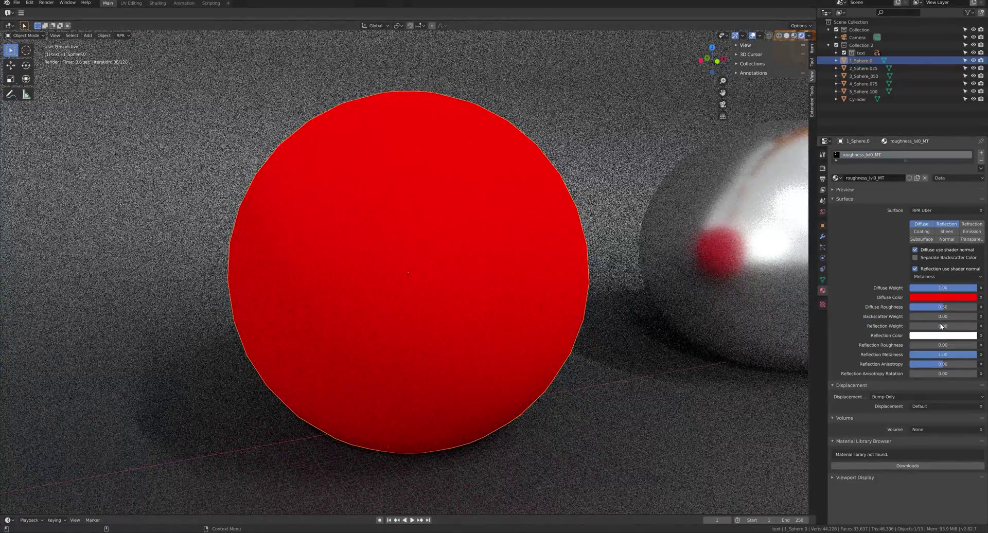
click(941, 327)
text(1)
key(Return)
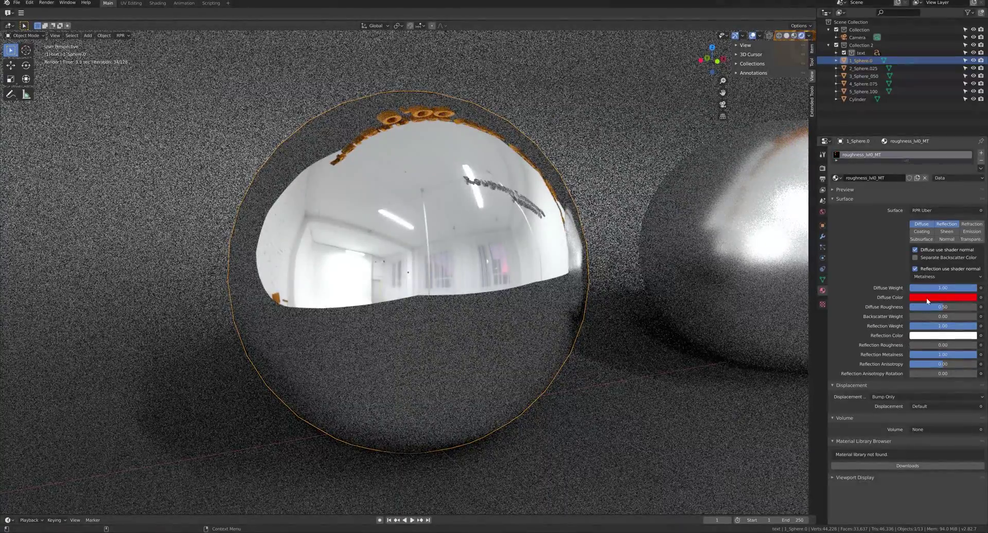
Sample the red Diffuse Color into Reflection Color with the eyedropper
click(945, 335)
click(969, 302)
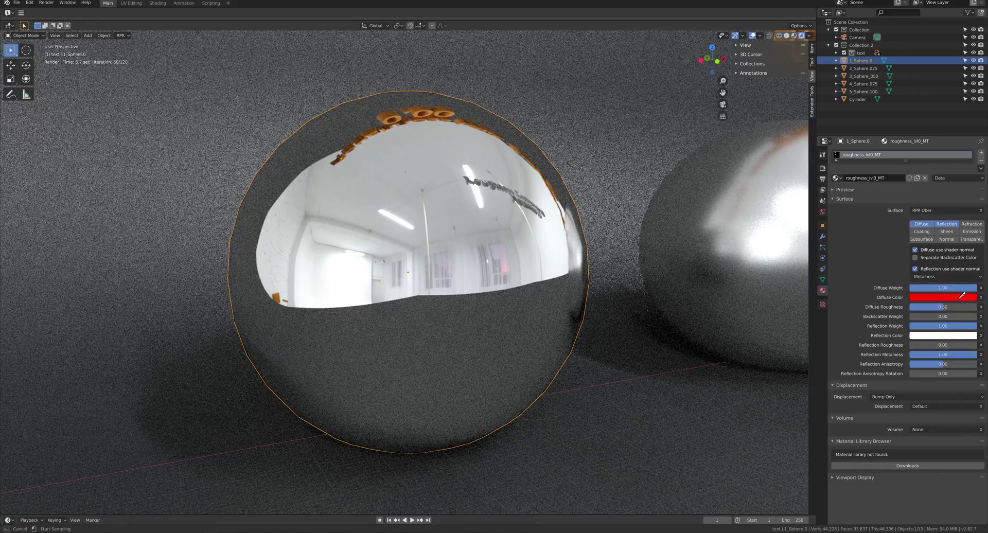
click(961, 298)
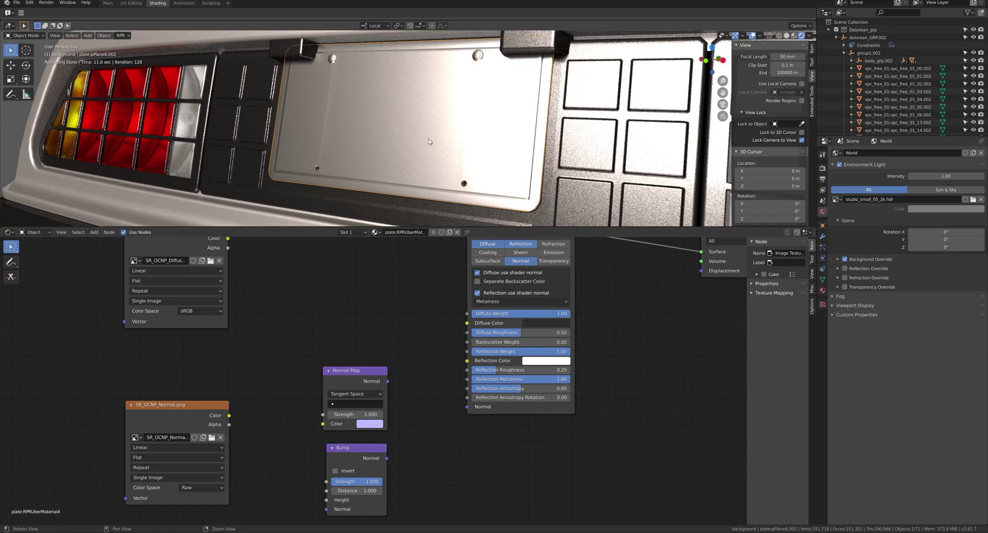
Link Normal Map into RPR Uber Normal and the normal image's Color into Normal Map
middle_drag(433, 138, 407, 141)
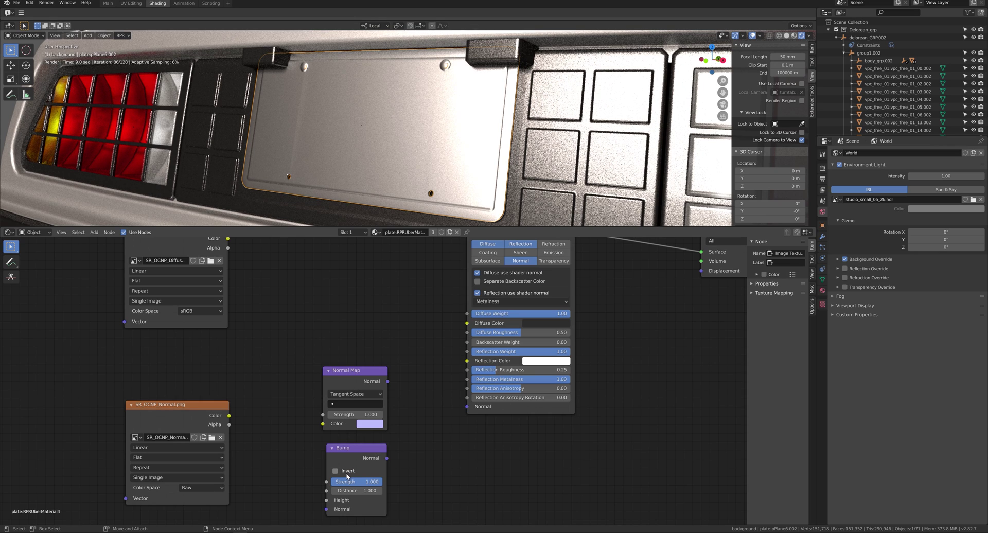
drag(388, 382, 466, 410)
drag(508, 379, 506, 382)
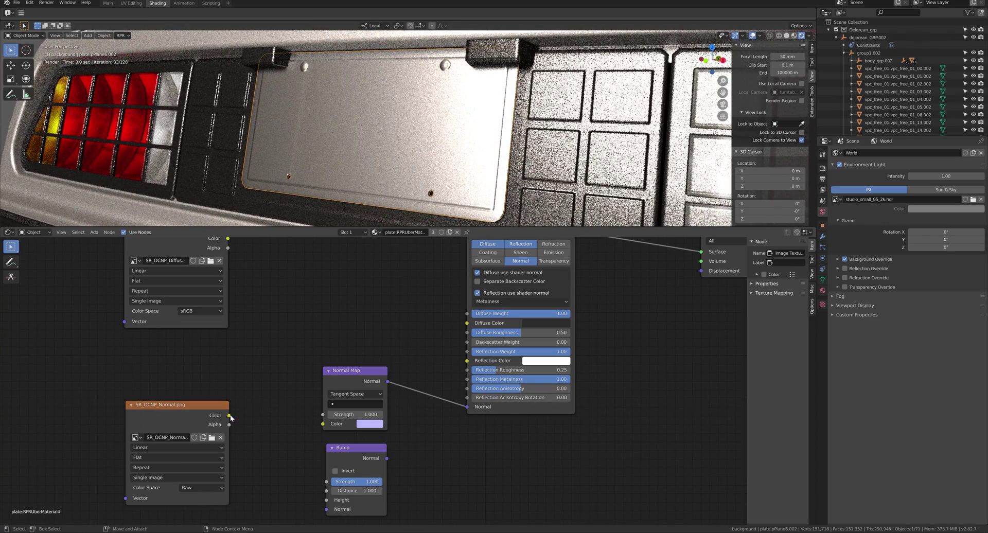
drag(231, 417, 325, 421)
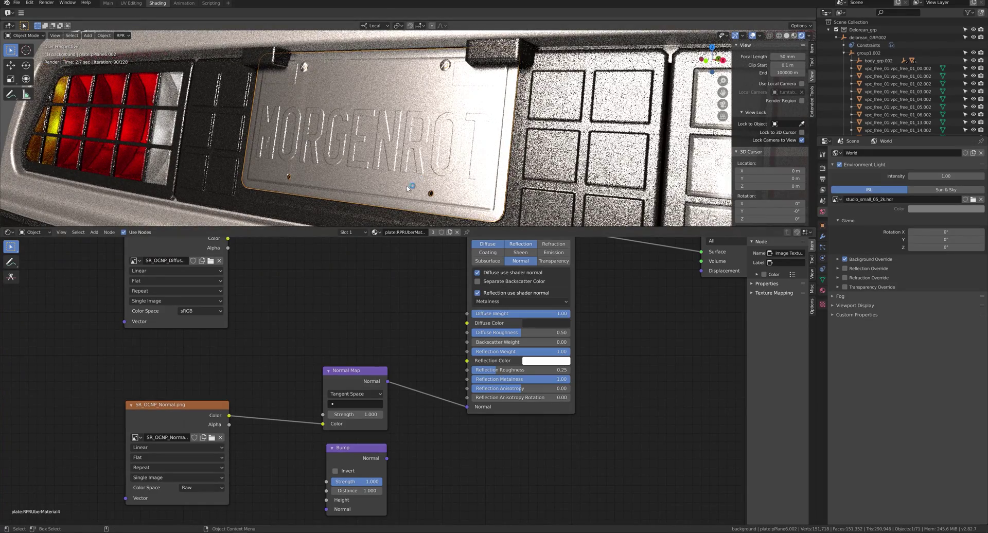
click(197, 489)
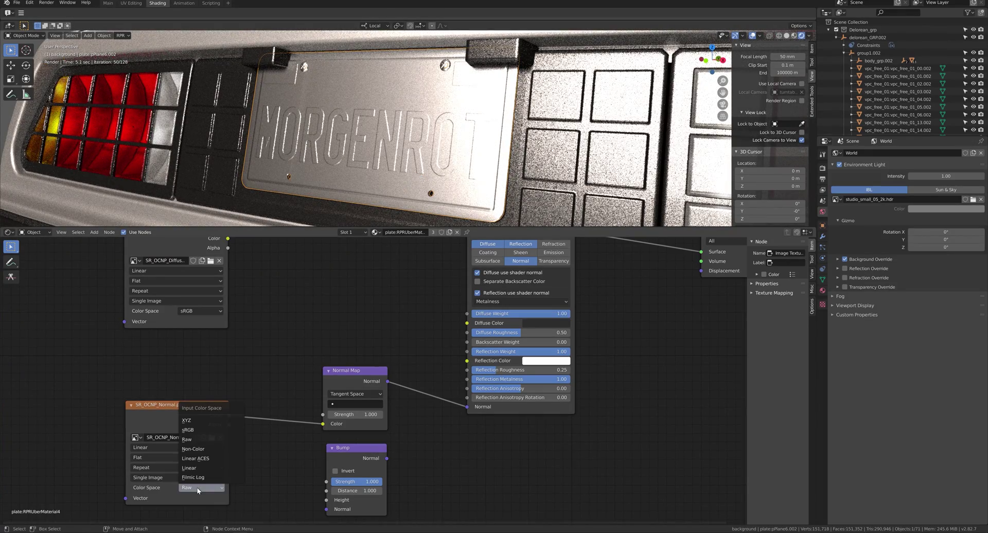
Set the normal image to Raw and feed the diffuse texture into Diffuse and Reflection Color
click(204, 441)
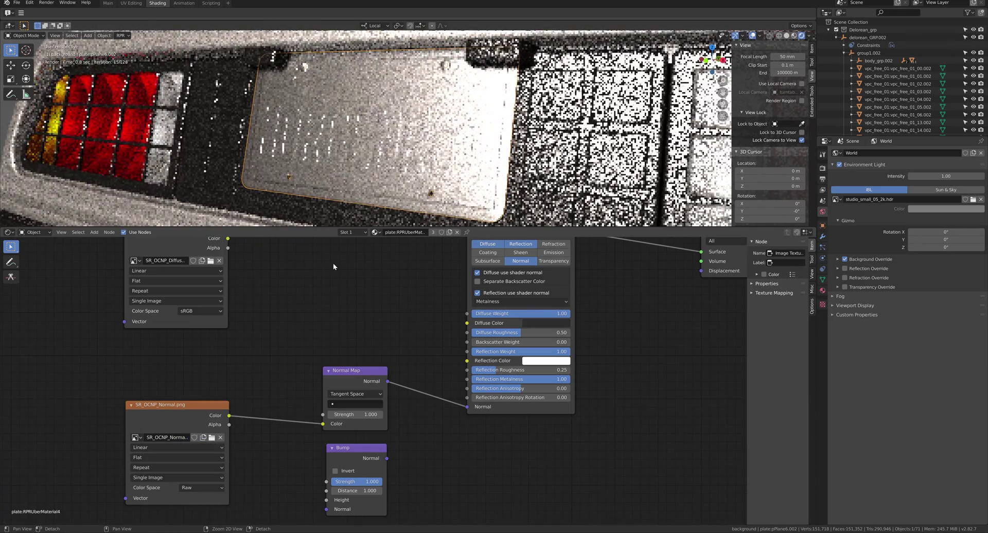
key(Home)
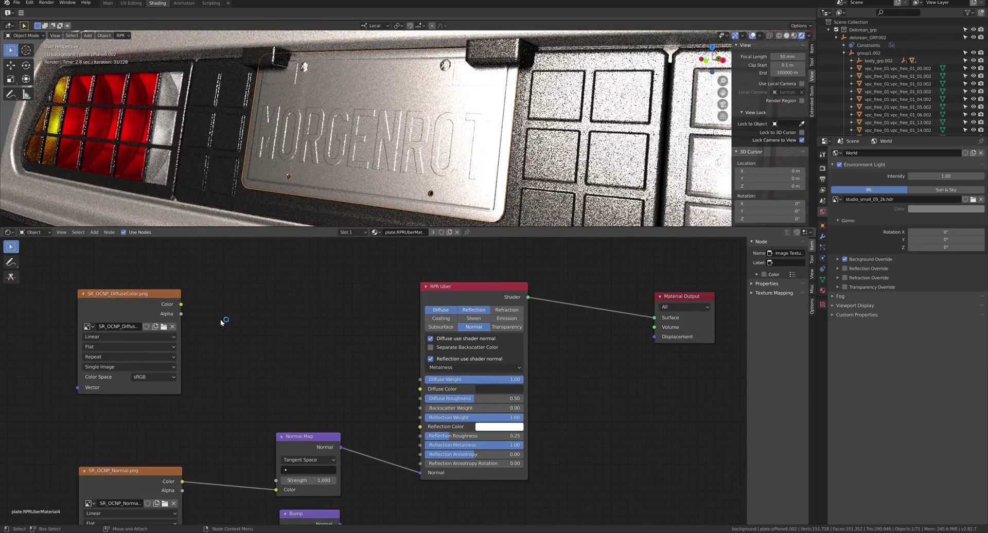
drag(181, 304, 421, 389)
drag(457, 433, 458, 433)
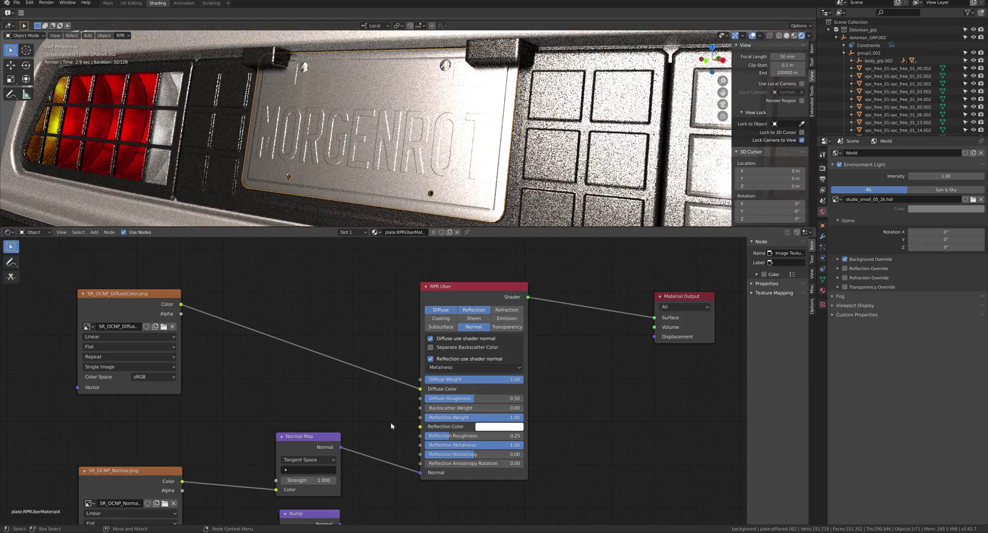
drag(182, 305, 421, 427)
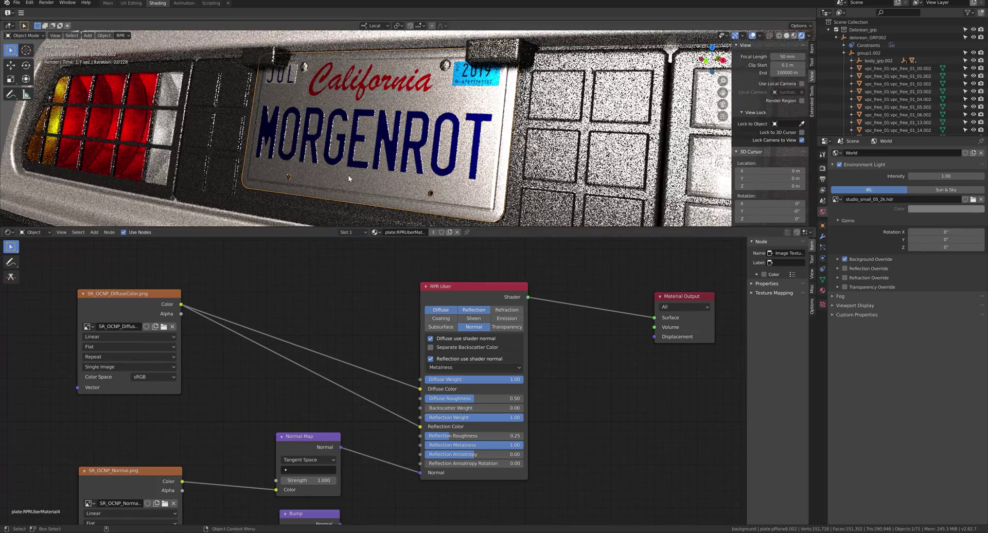
middle_drag(348, 177, 402, 168)
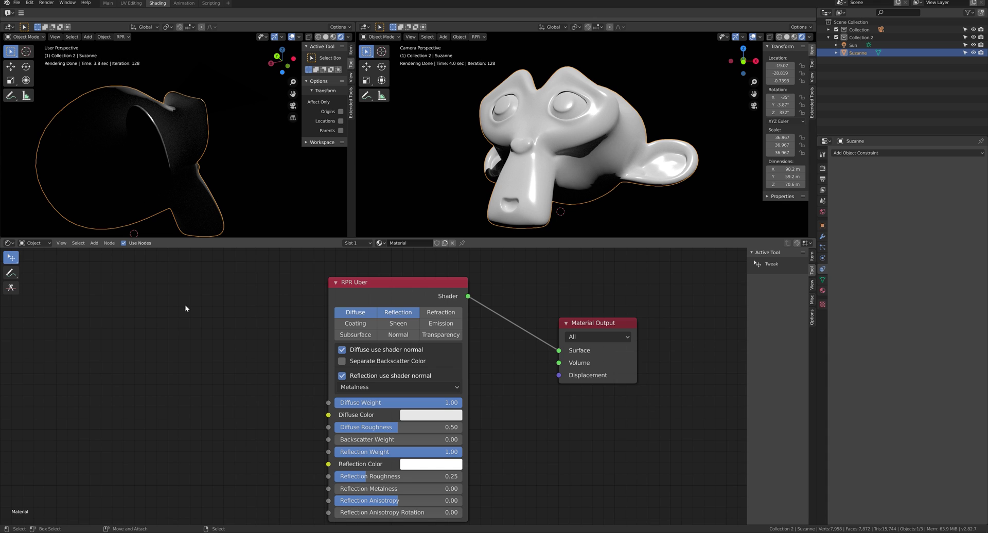
Orbit around Suzanne and move its RPR Uber node higher up in the Shader Editor
mouse_move(212, 188)
middle_down()
mouse_move(140, 198)
mouse_move(206, 194)
middle_up()
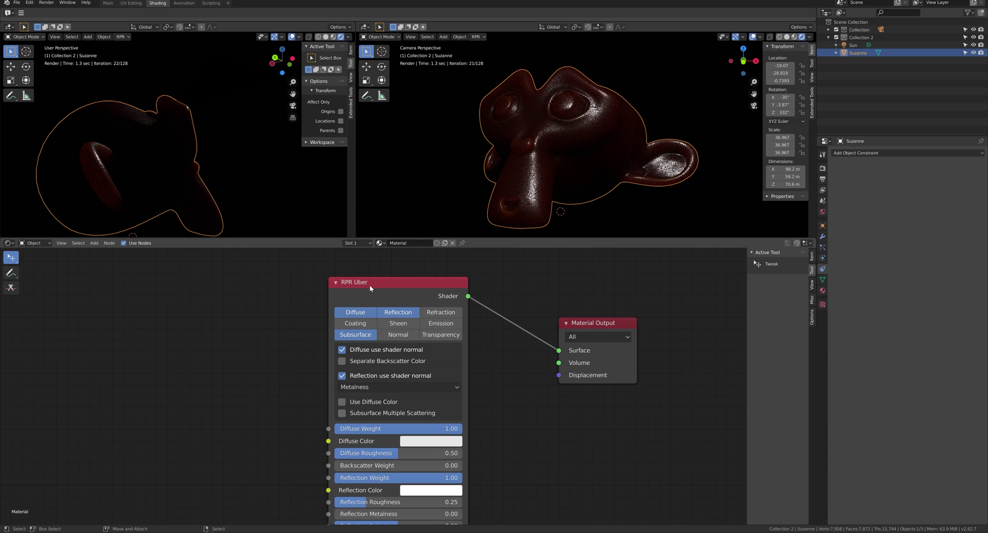
drag(369, 284, 363, 415)
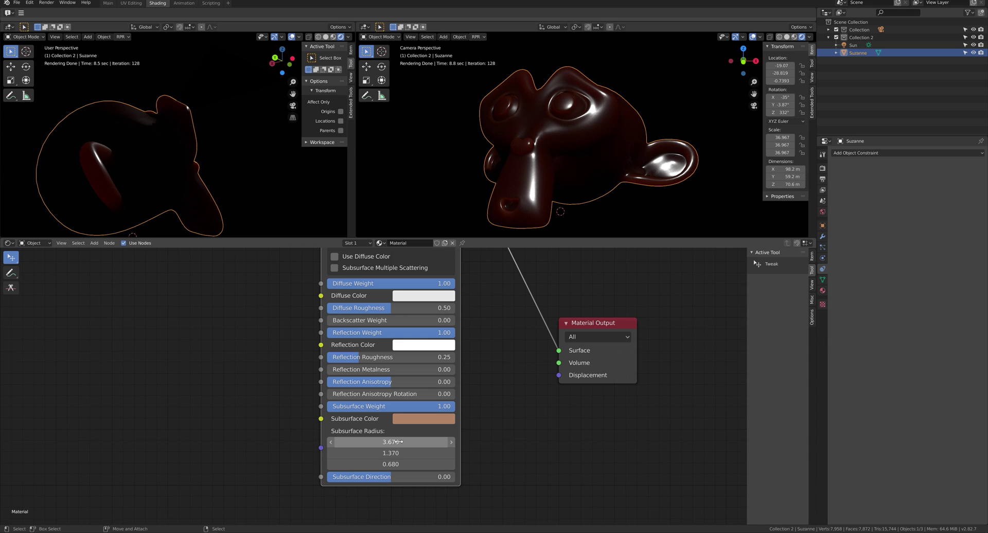
Try Subsurface Radius values of 0.25 and 1, and shift the subsurface colour toward magenta
drag(398, 442, 397, 464)
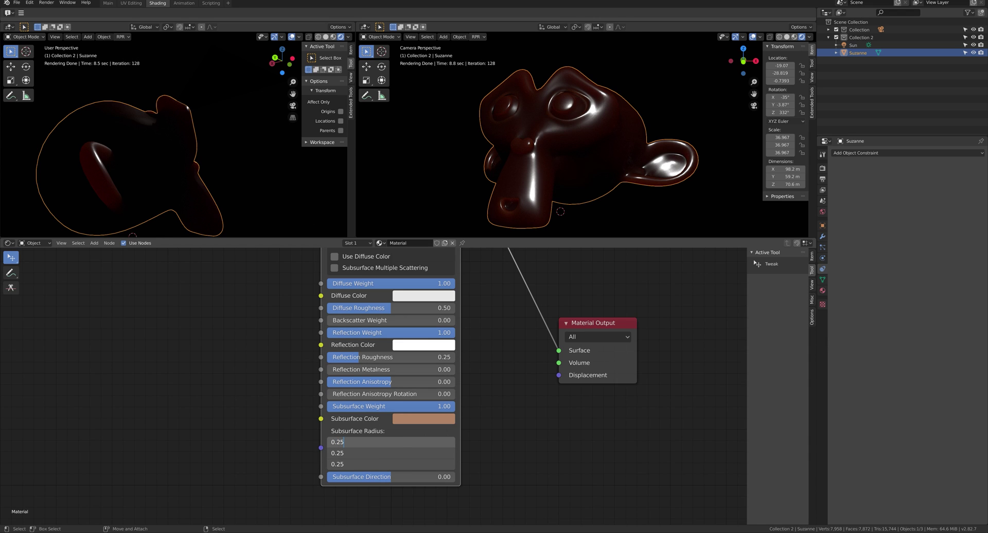
key(Return)
click(391, 443)
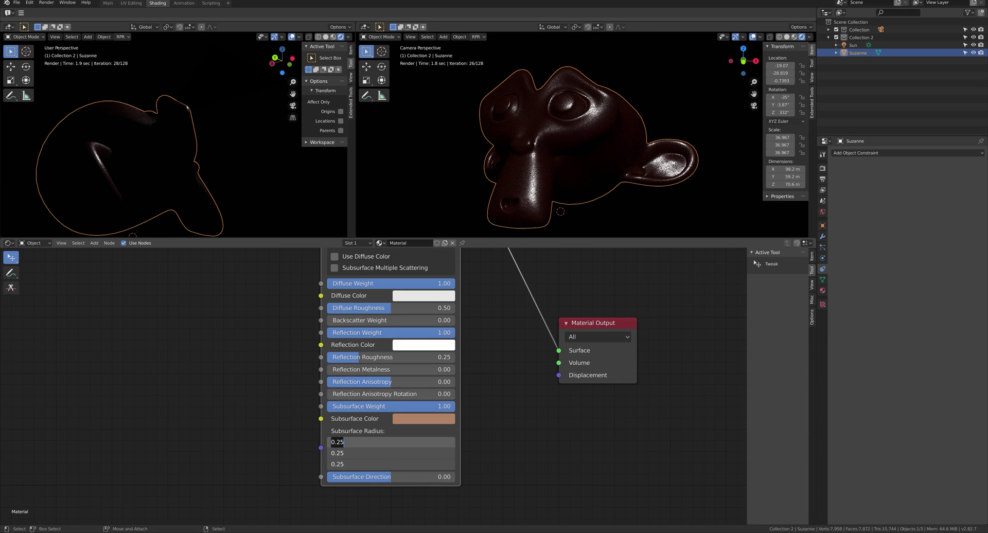
key(Return)
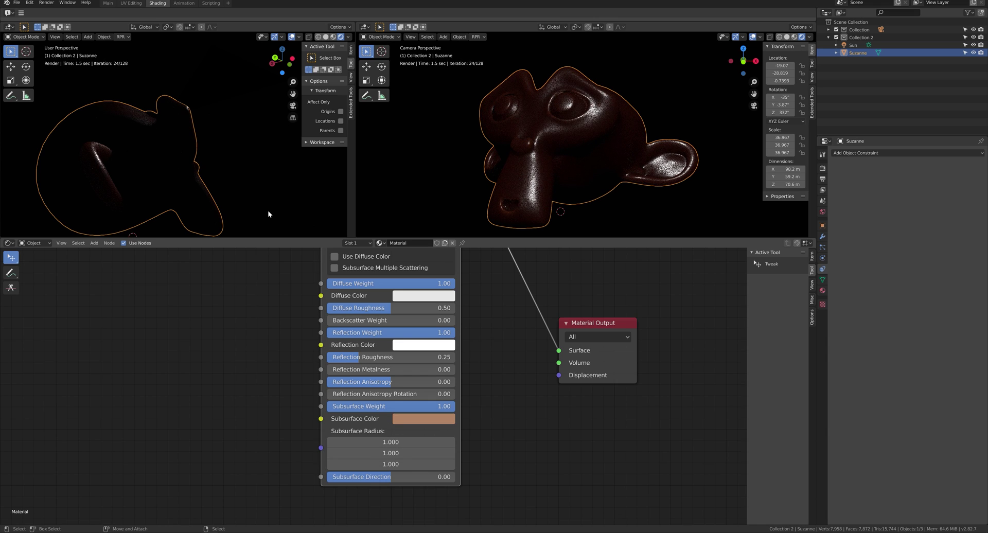
mouse_move(212, 161)
middle_down()
mouse_move(227, 156)
mouse_move(215, 176)
middle_up()
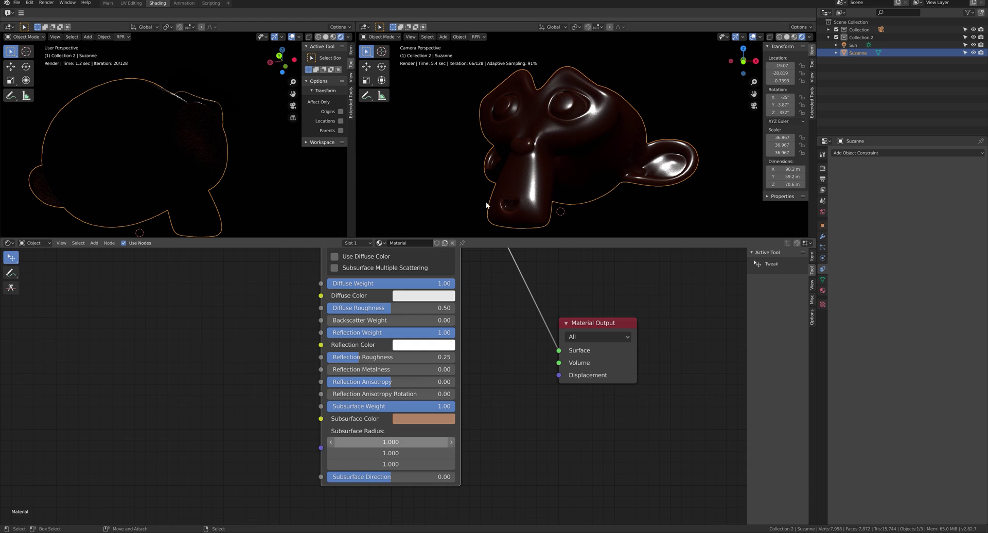
click(428, 420)
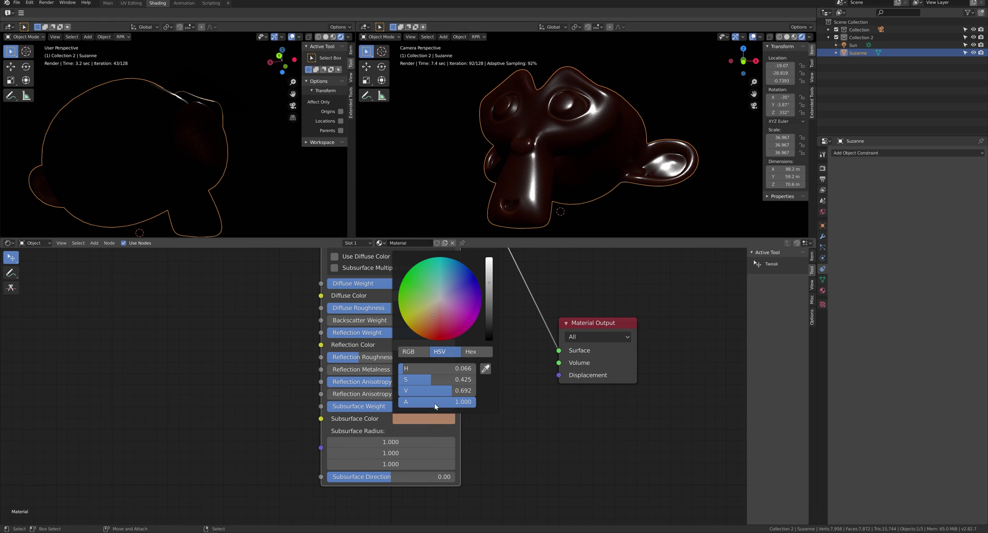
drag(458, 321, 438, 300)
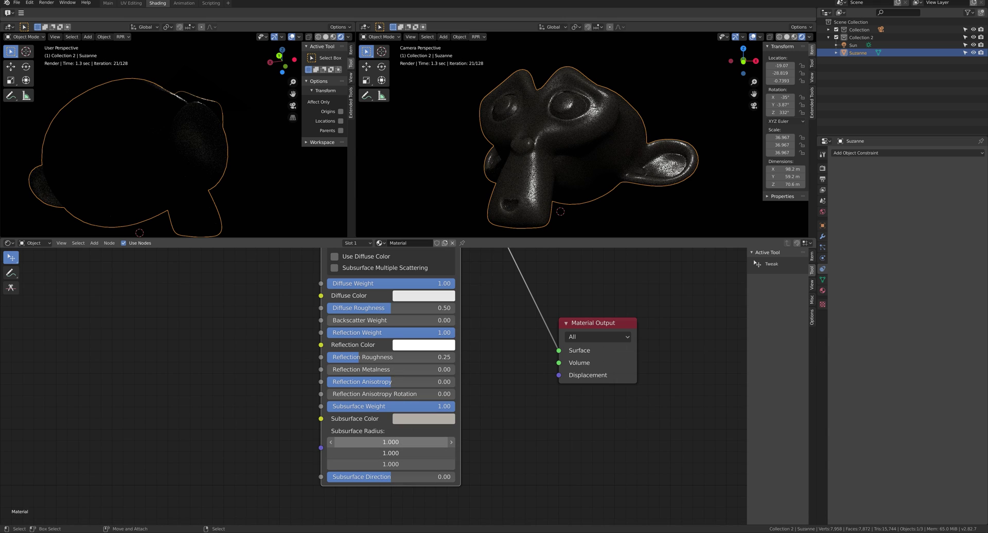
Set Subsurface Radius to 10 on all three axes and pick a crimson Subsurface Color
drag(390, 442, 406, 464)
text(10)
key(Return)
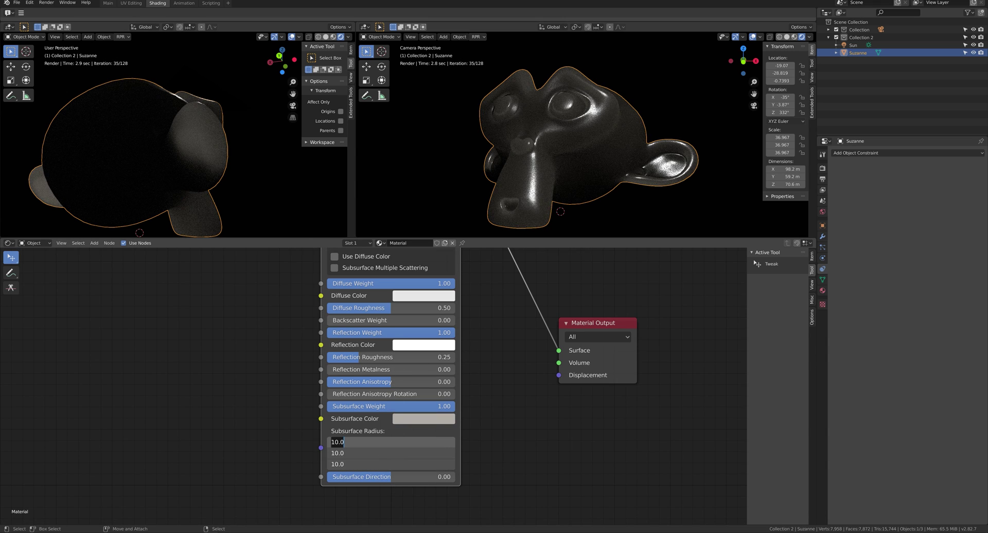
text(0.5)
key(BackSpace)
key(BackSpace)
key(BackSpace)
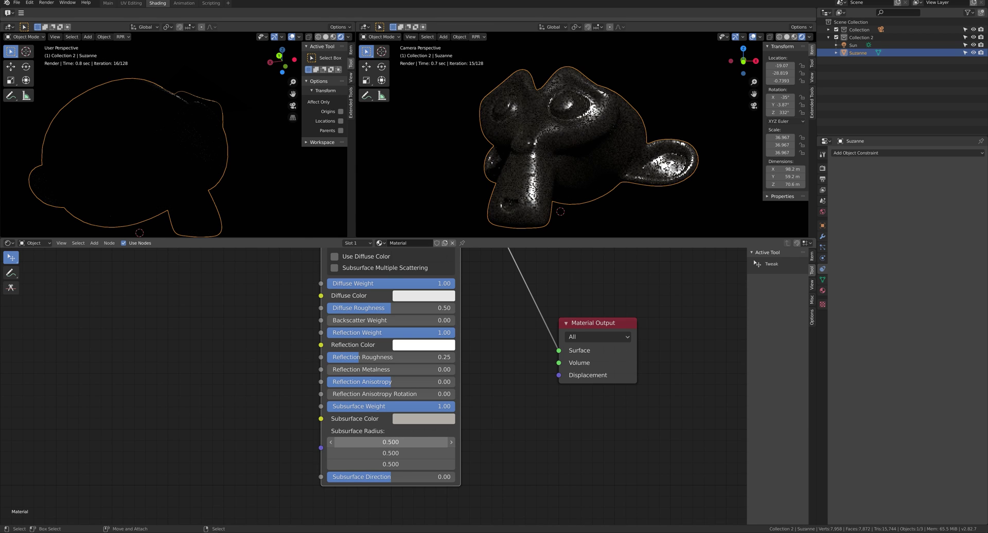
text(10)
key(Return)
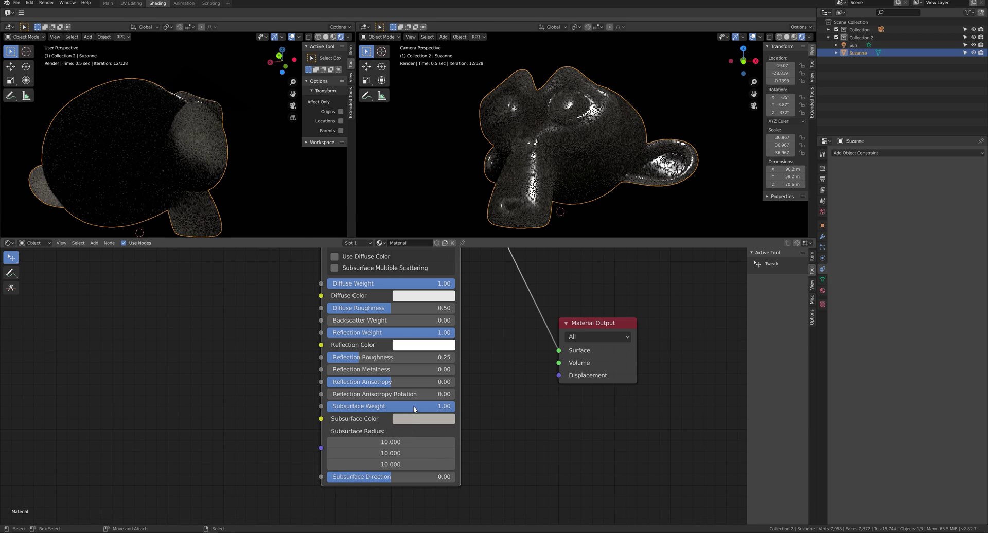
click(416, 420)
click(446, 328)
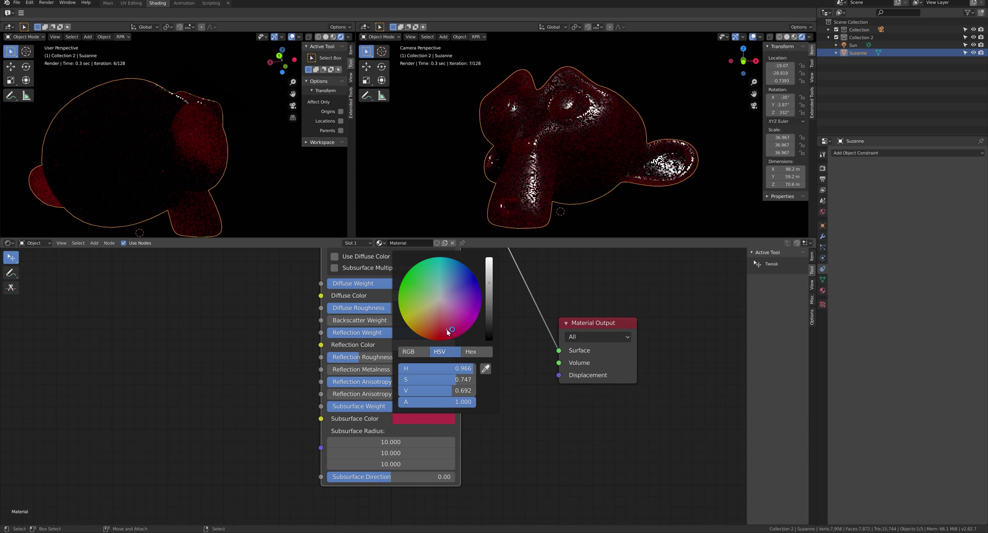
click(896, 45)
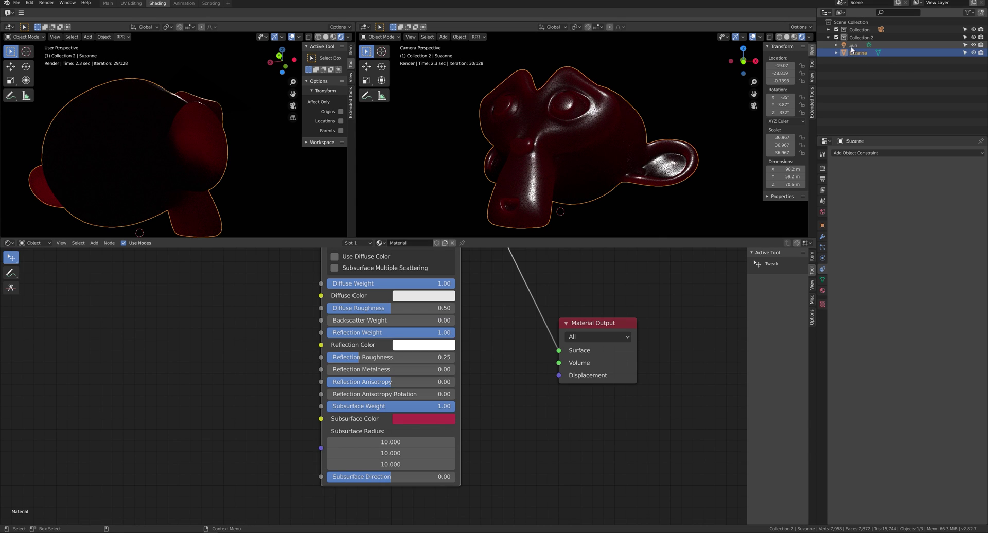
Raise the Sun lamp's intensity to 10000 in its Light properties
scroll(216, 133, down, 3)
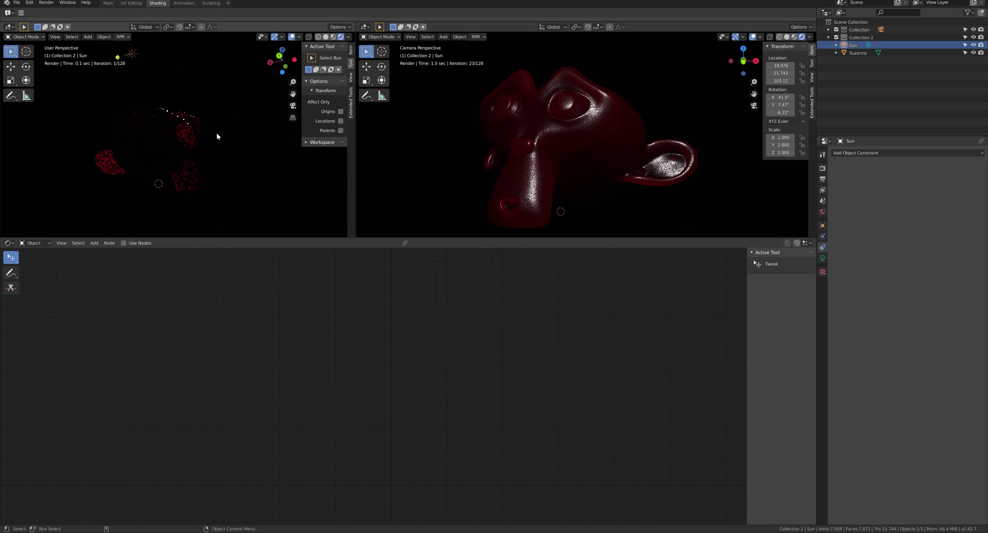
click(822, 259)
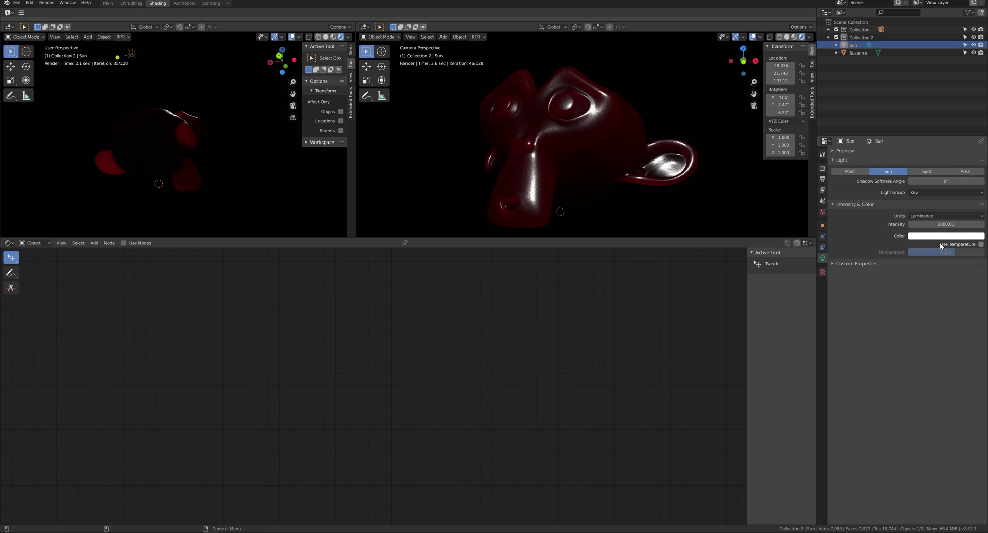
click(946, 225)
text(0)
key(Return)
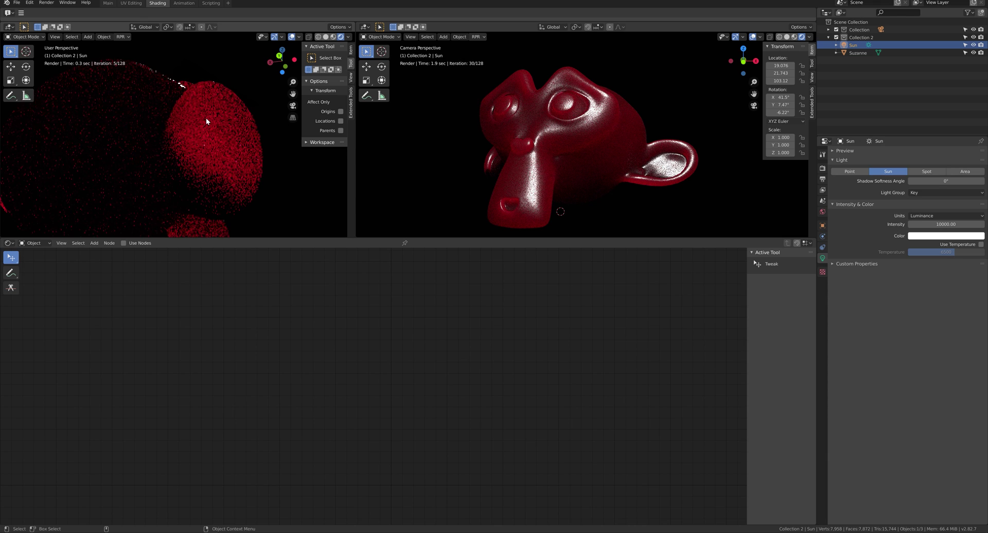
Reselect Suzanne and adjust its Subsurface Radius on all three axes
click(192, 145)
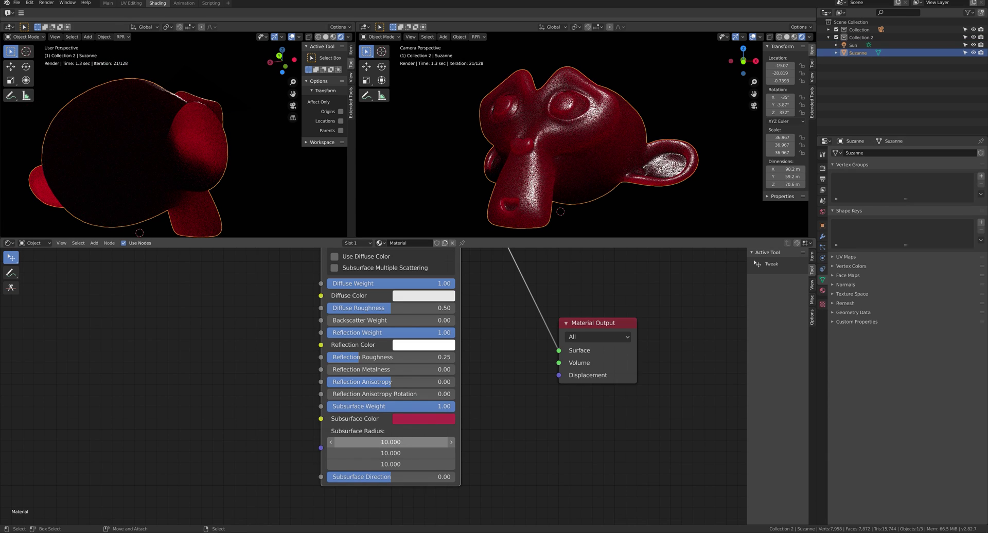
drag(391, 443, 391, 465)
text(0.5)
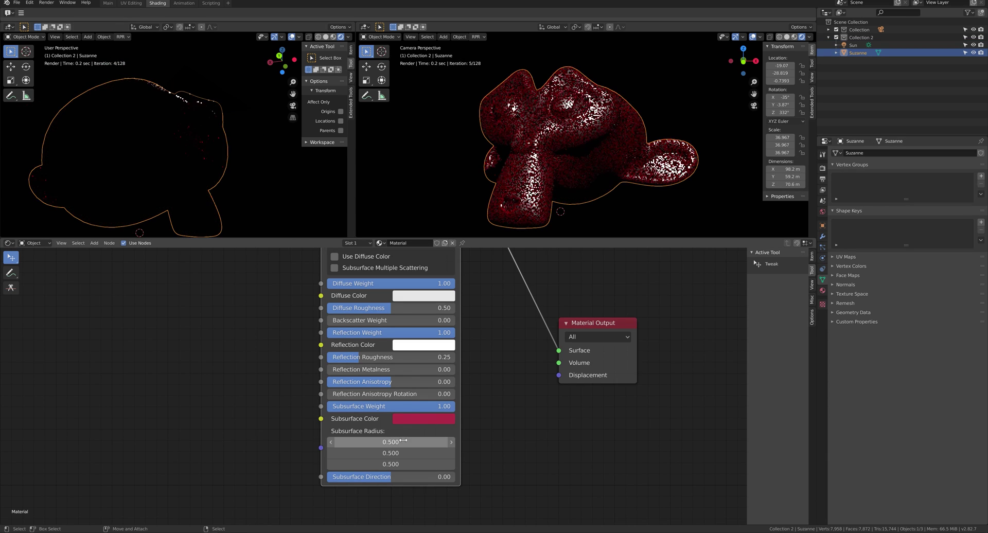
key(Escape)
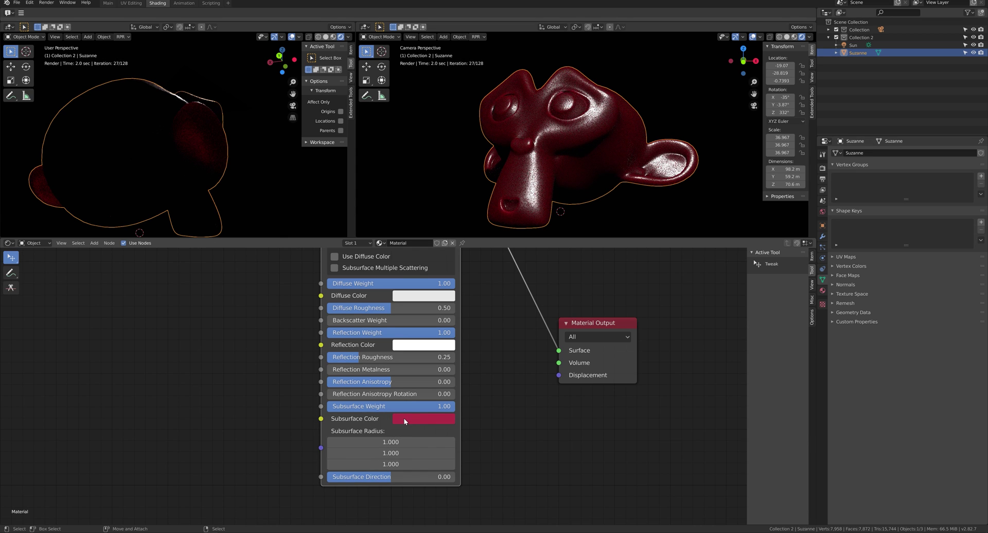
click(404, 418)
After a final subsurface colour tweak, enable Emission on the sign's material and try intensity 1000
drag(465, 301, 426, 317)
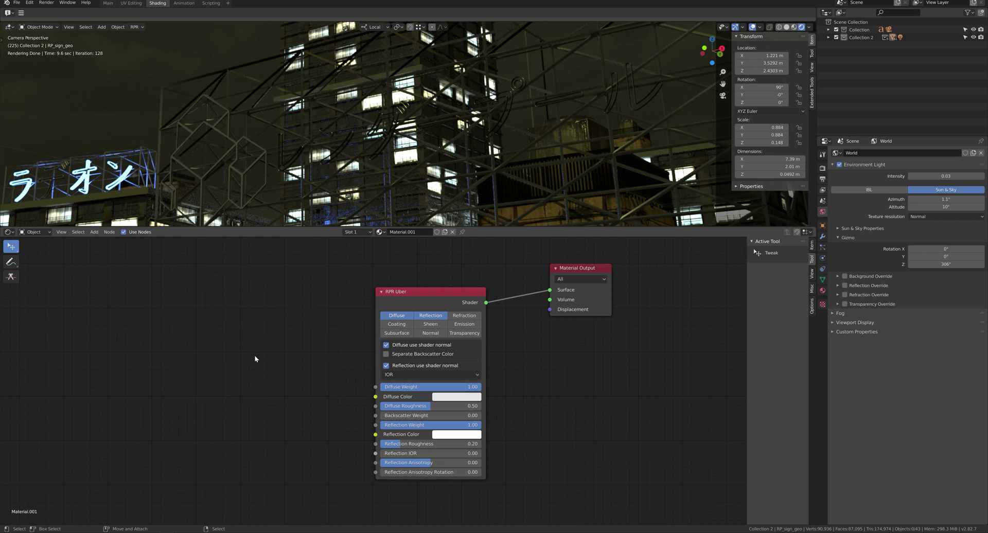
click(464, 324)
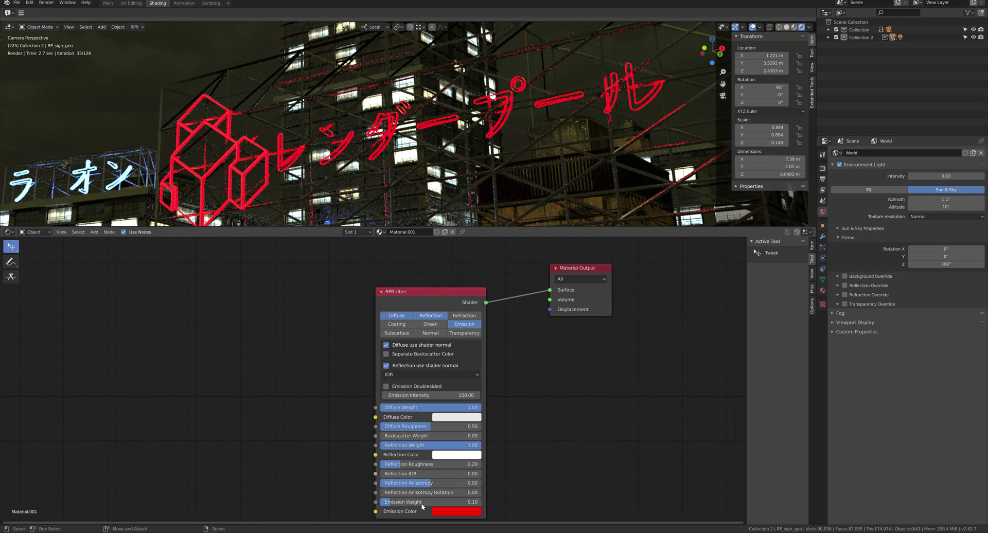
drag(431, 395, 442, 395)
click(431, 394)
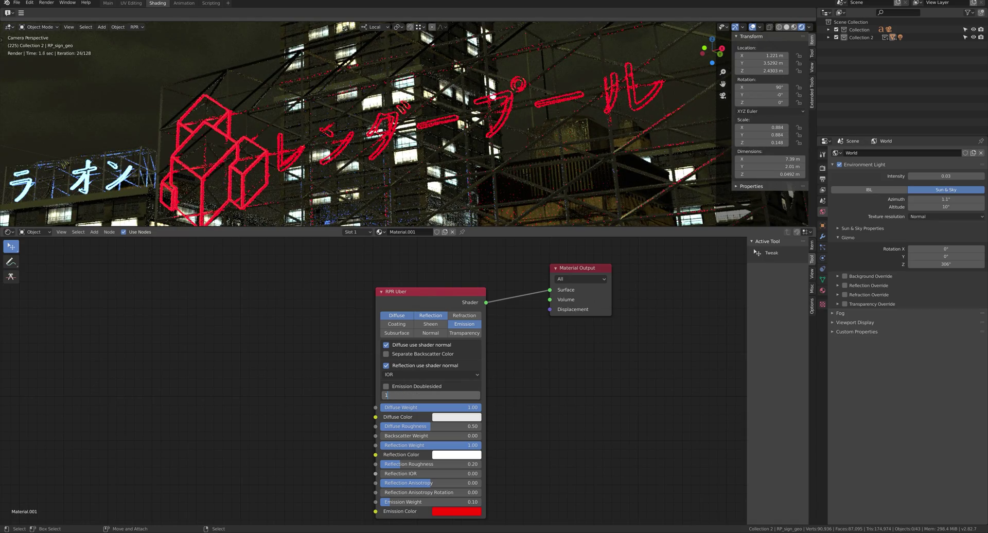
text(1000)
key(Return)
Set the Emission Intensity back to 100
click(421, 395)
text(100)
key(Return)
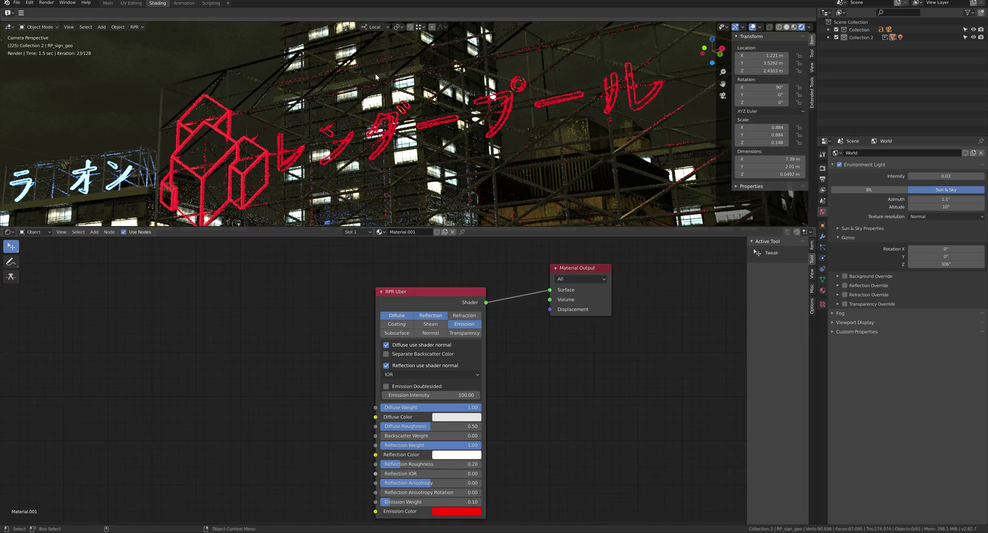
scroll(374, 121, up, 5)
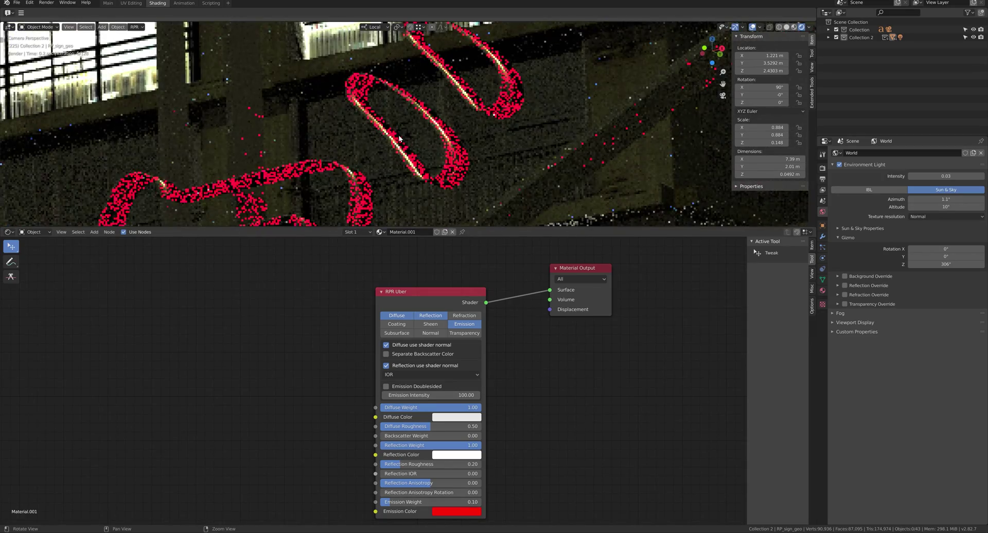
Toggle emission off and on to compare, leaving the sign glowing red
click(462, 326)
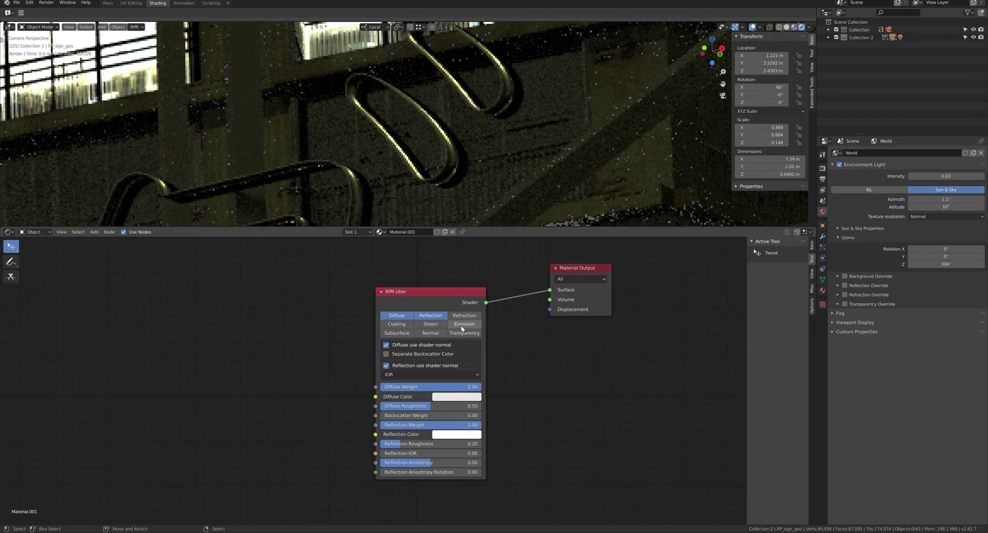
click(462, 327)
click(462, 326)
click(463, 325)
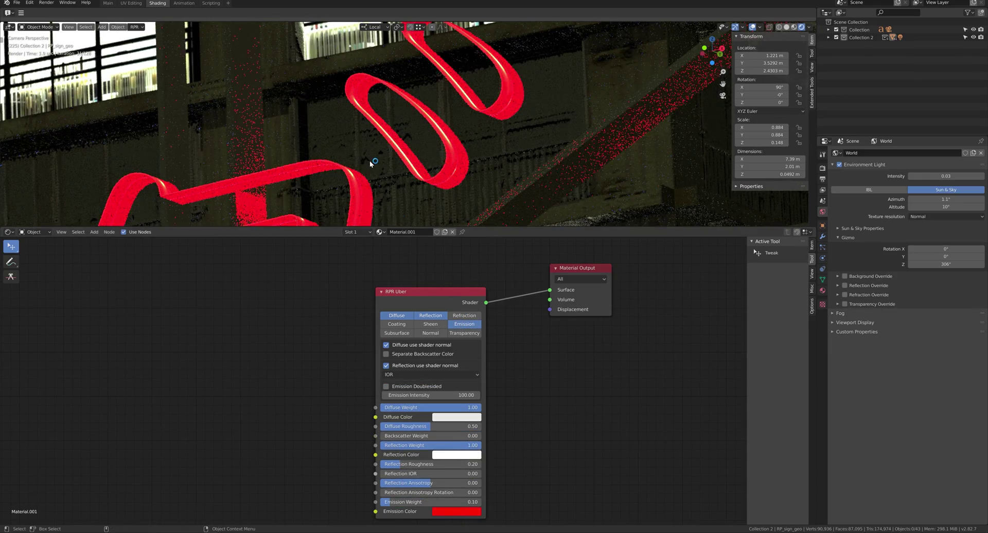
scroll(370, 159, down, 10)
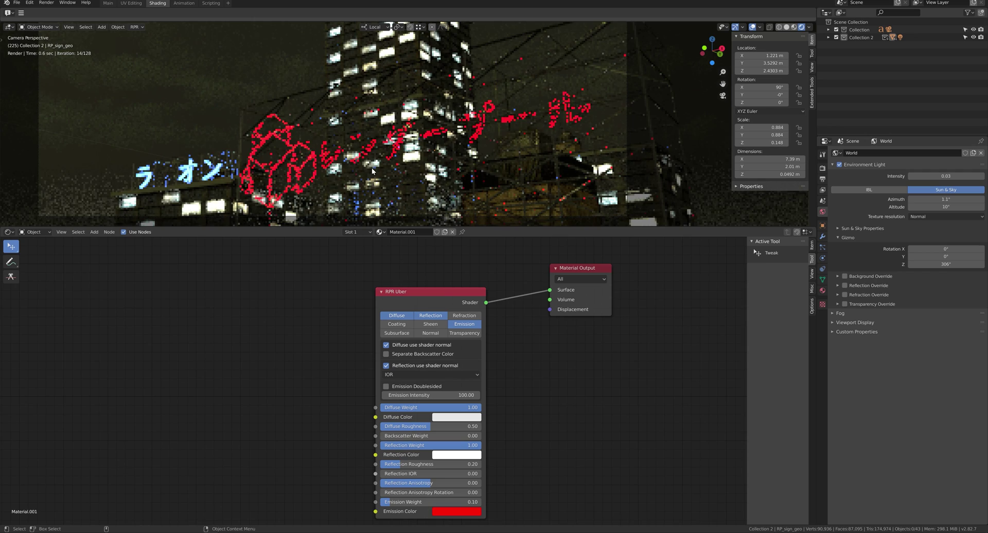